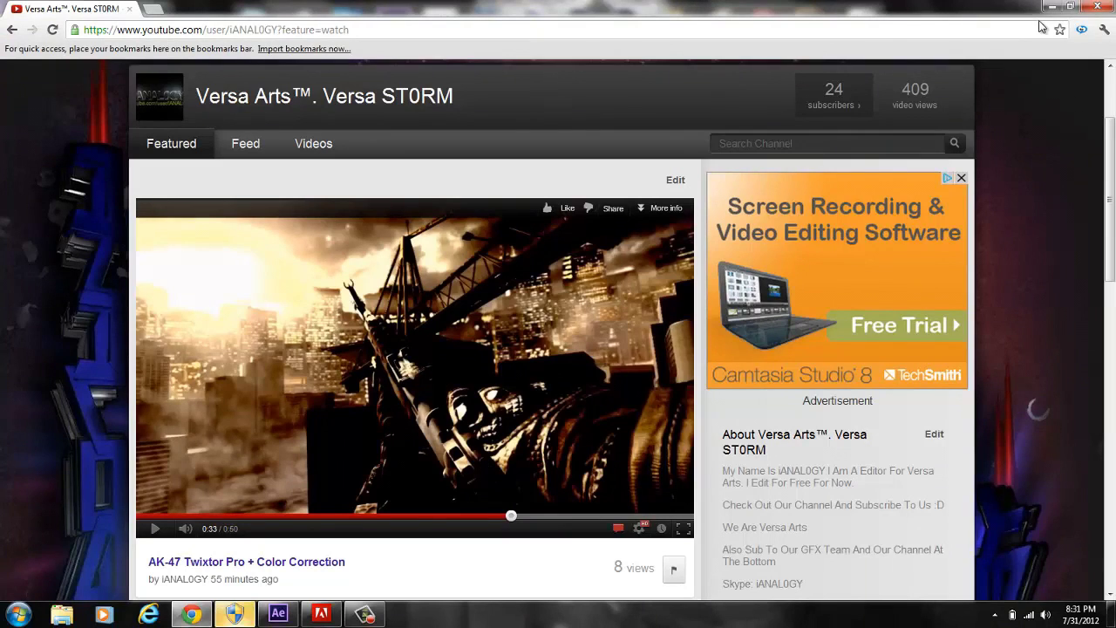
# - Return to After Effects and create Comp 1 at 1280x720, 59.94 fps
pyautogui.click(1051, 6)
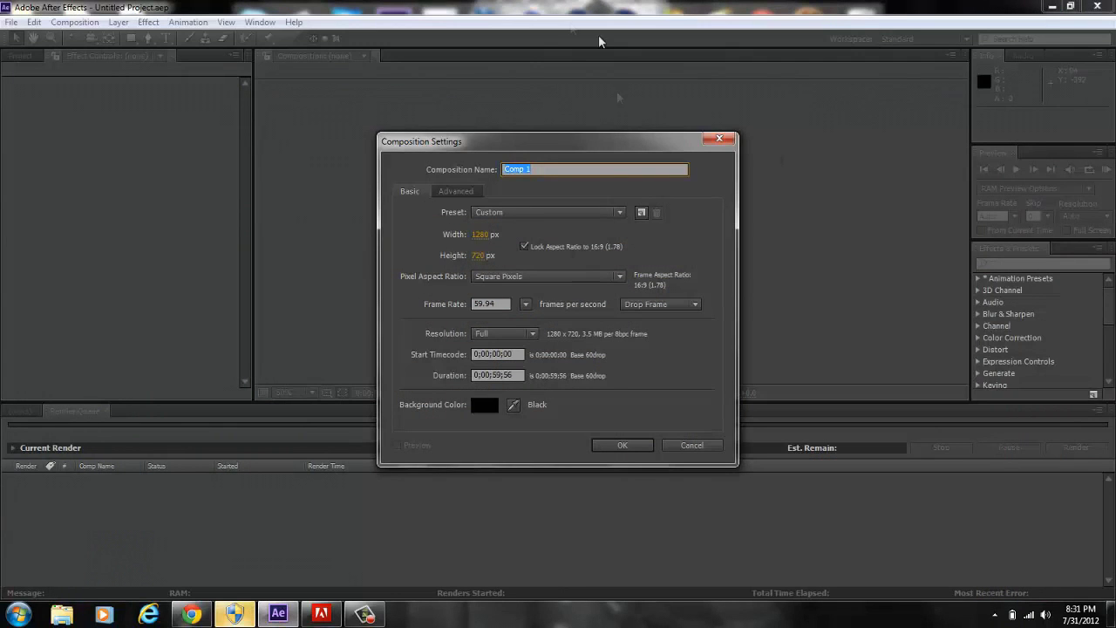
pyautogui.click(719, 138)
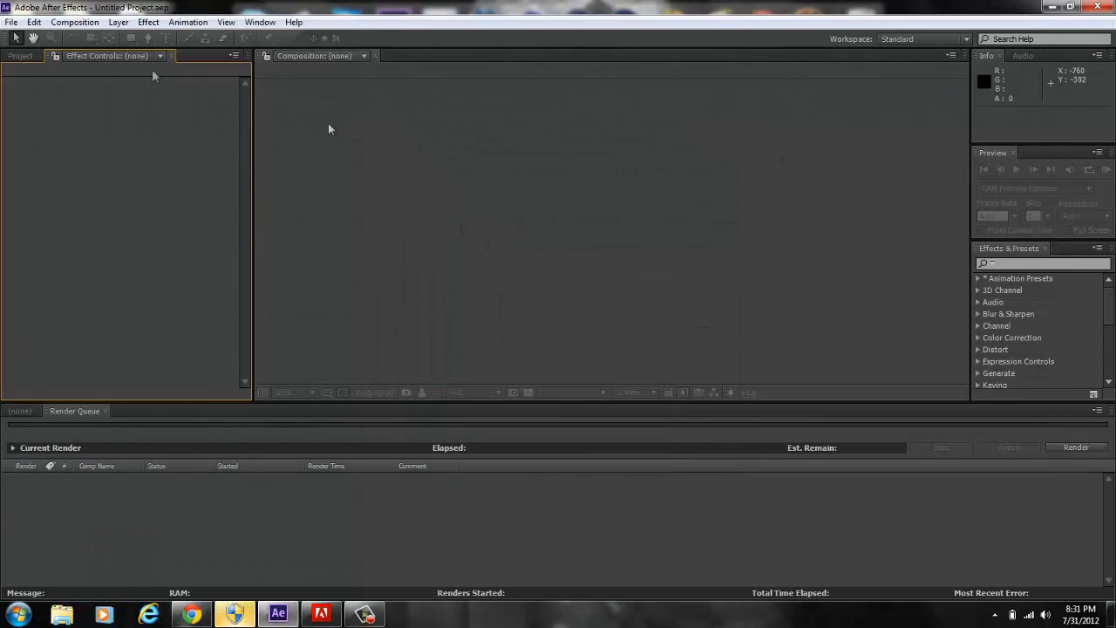
pyautogui.click(75, 22)
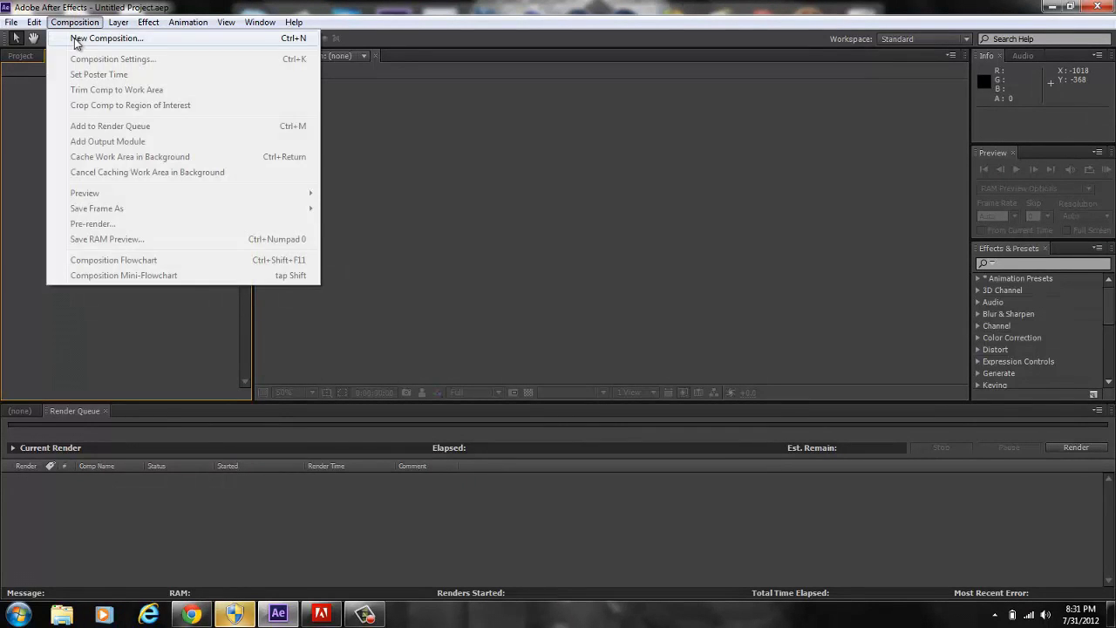
pyautogui.click(75, 39)
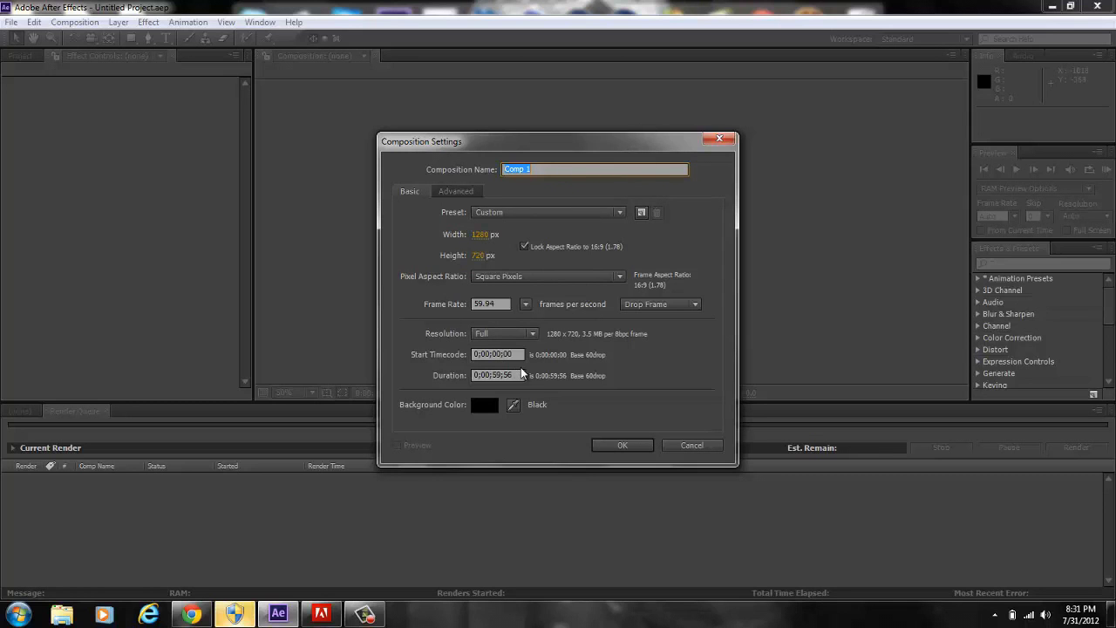
pyautogui.click(619, 446)
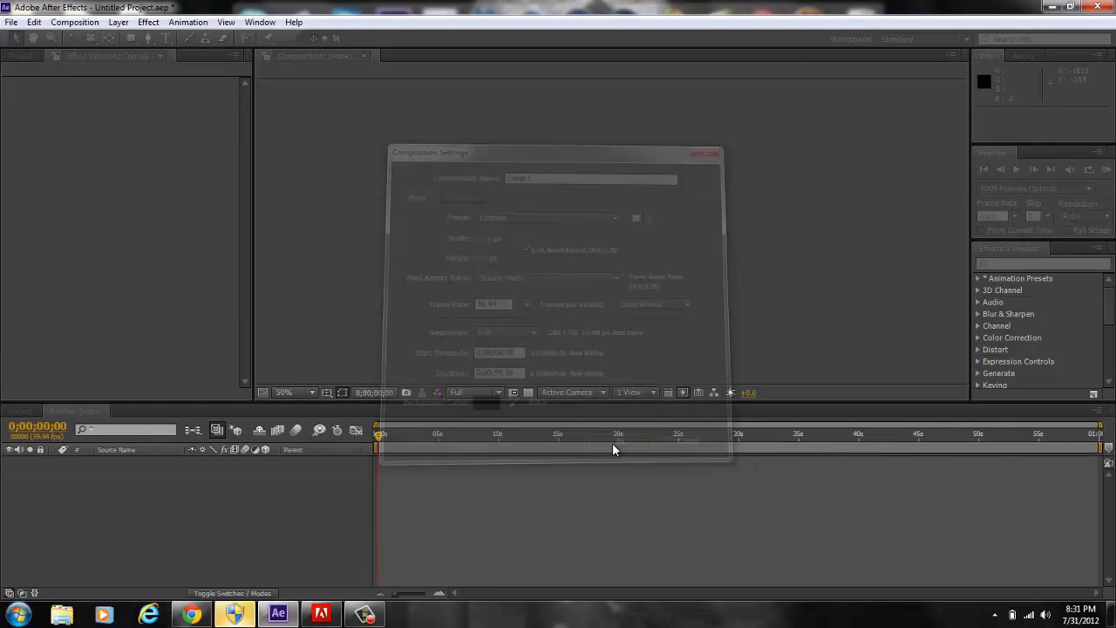
pyautogui.click(15, 24)
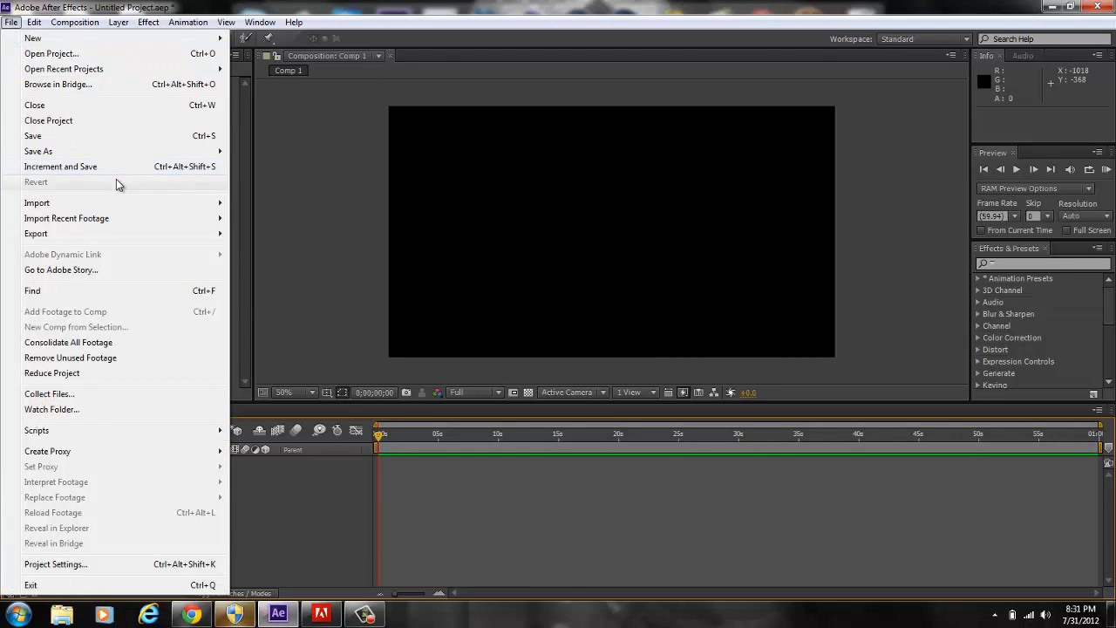
# - Import 2012_7_31_2_28_21 from Libraries > Documents > KADIN > Ty > Amir
pyautogui.moveTo(123, 202)
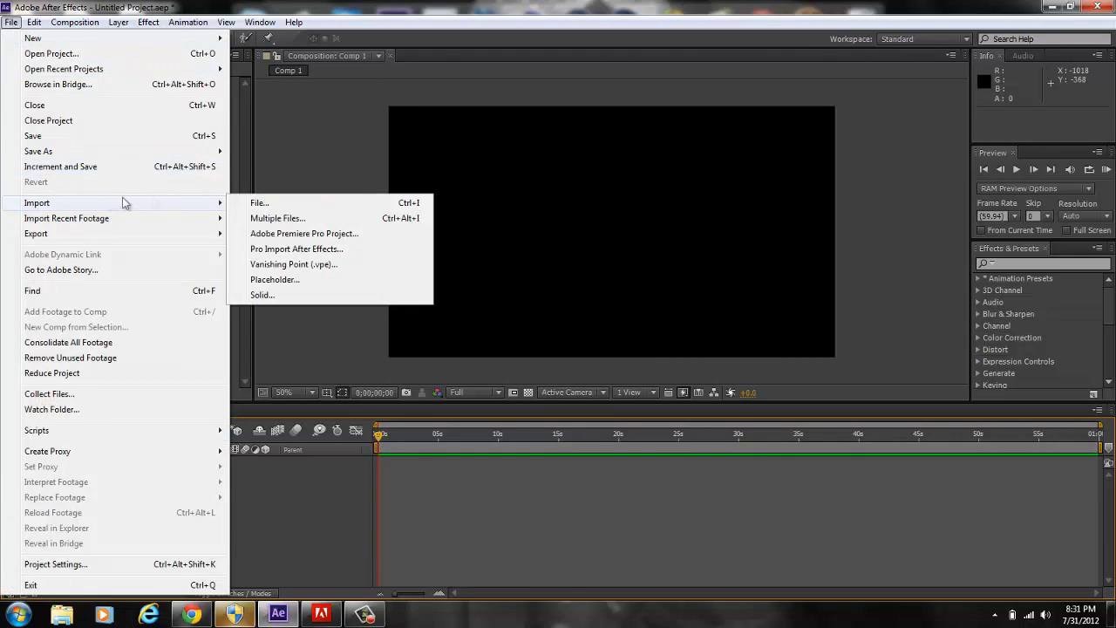
pyautogui.click(266, 206)
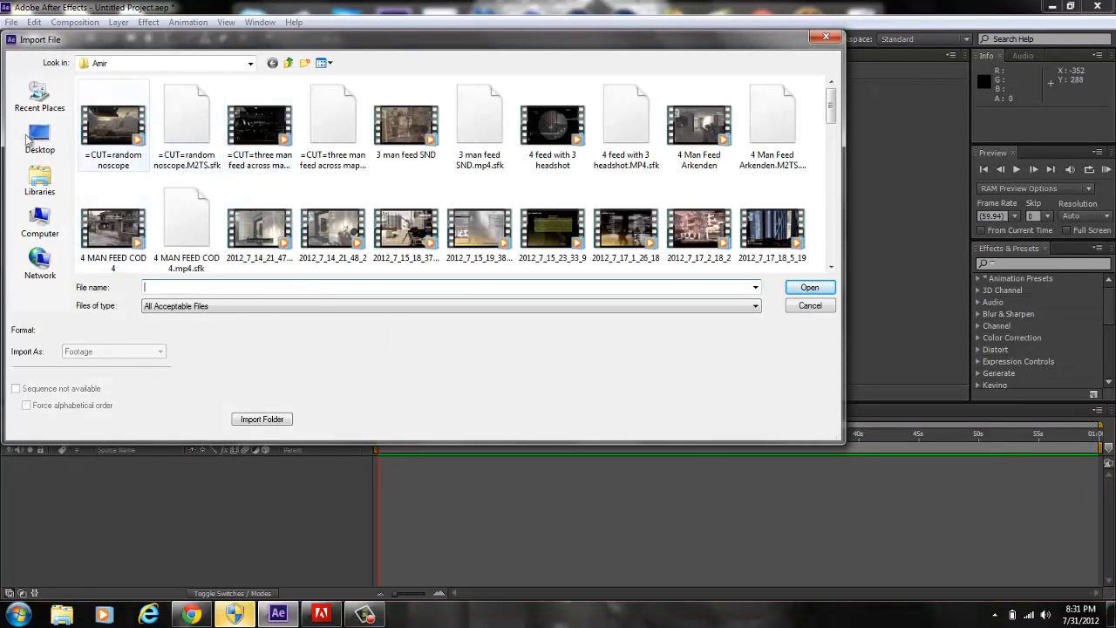
pyautogui.click(40, 181)
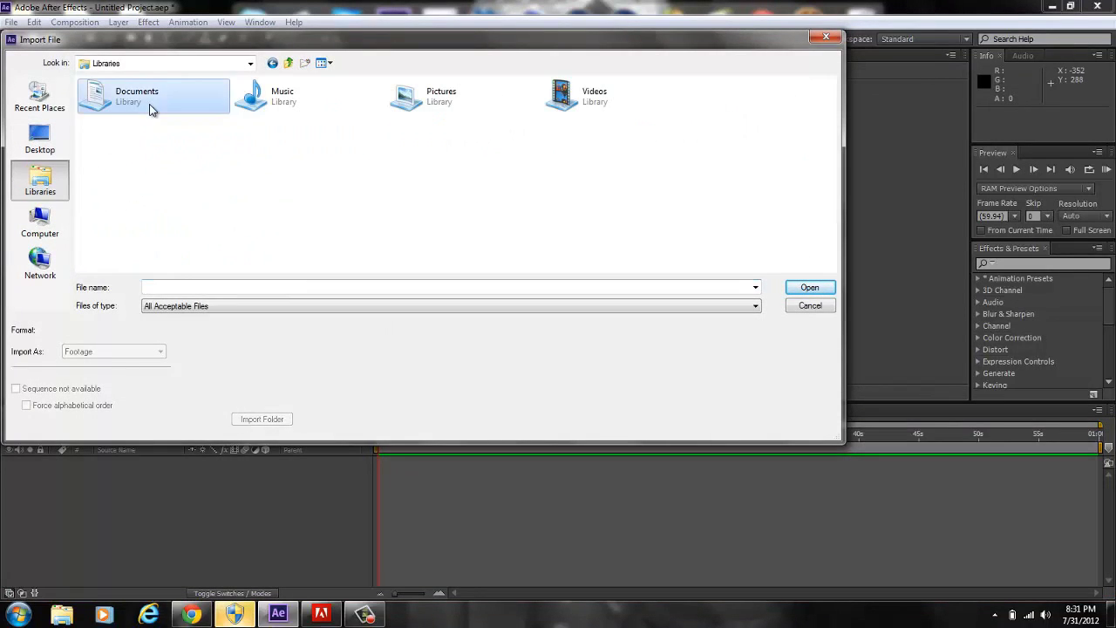
pyautogui.doubleClick(150, 108)
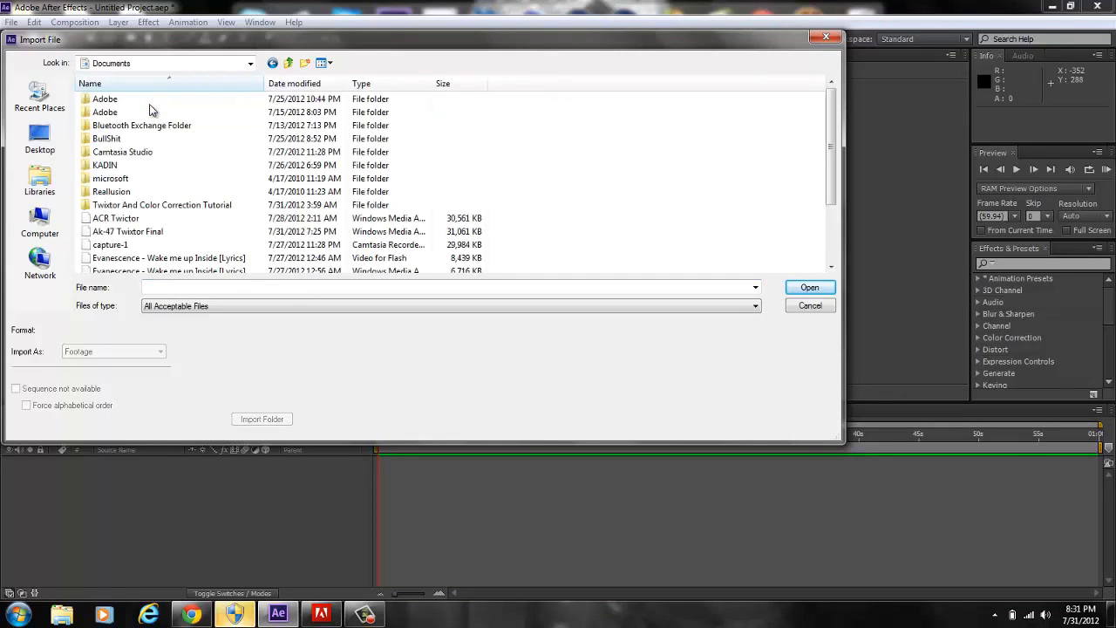
pyautogui.doubleClick(98, 168)
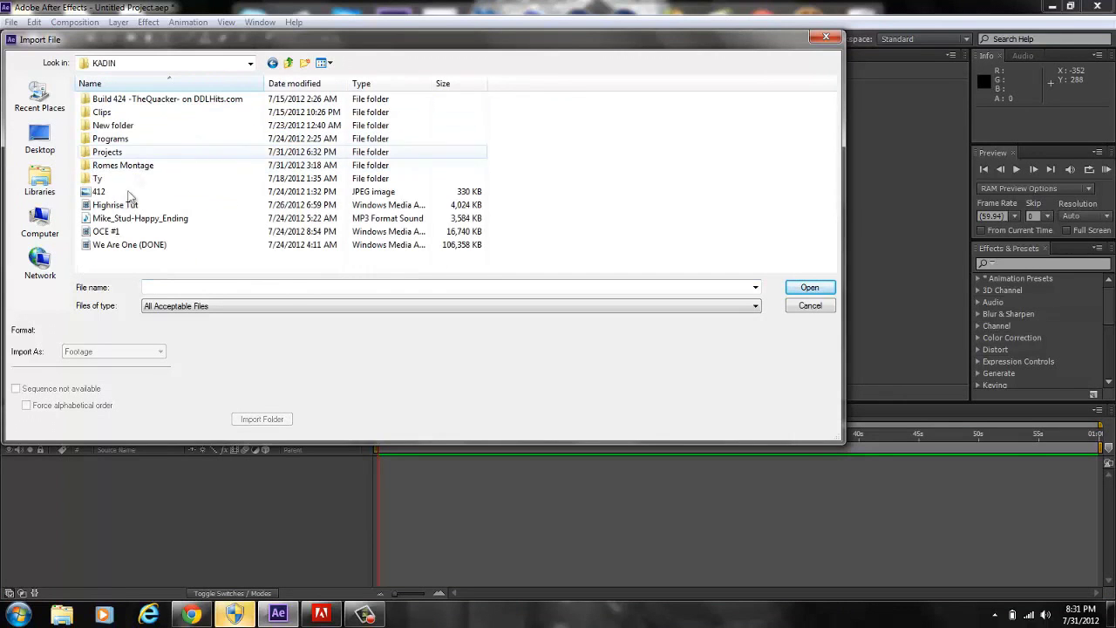
pyautogui.doubleClick(111, 180)
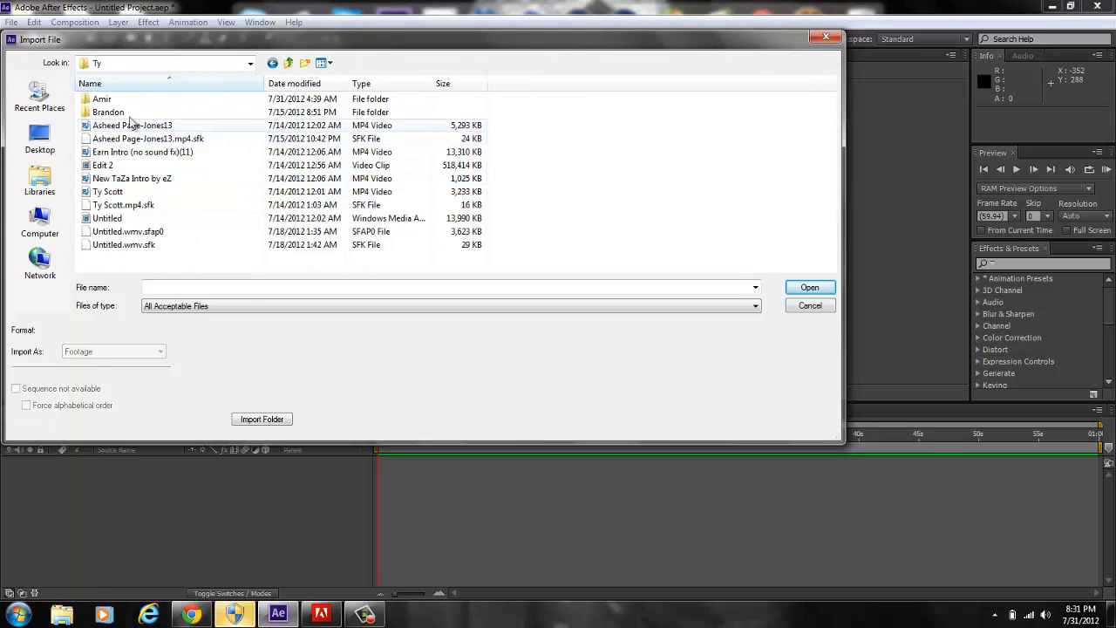
pyautogui.doubleClick(103, 99)
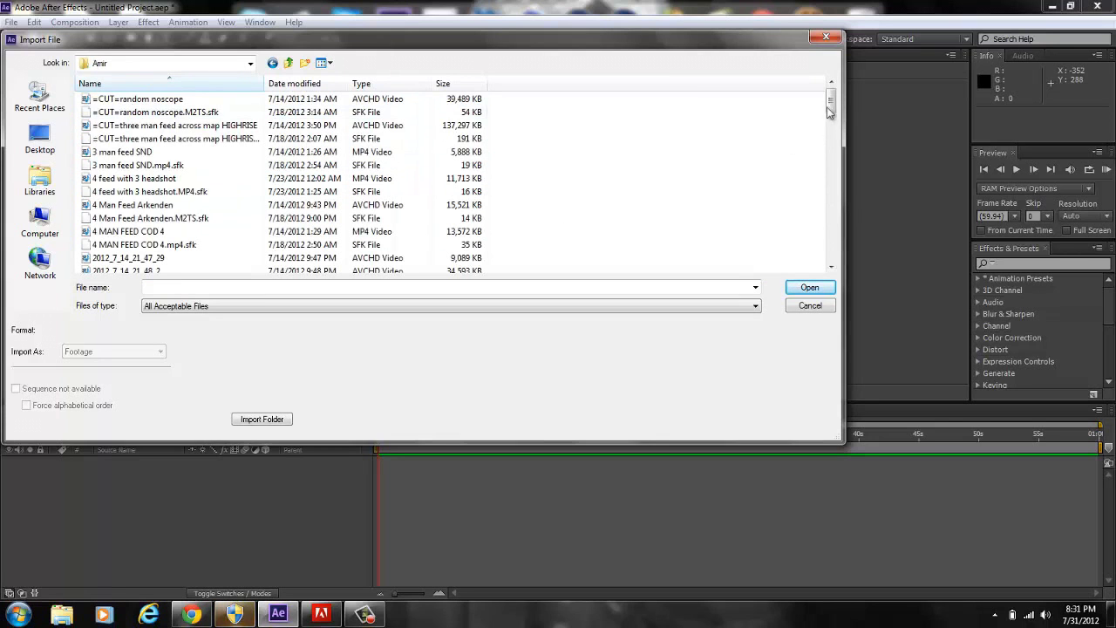
pyautogui.moveTo(831, 103); pyautogui.dragTo(829, 224)
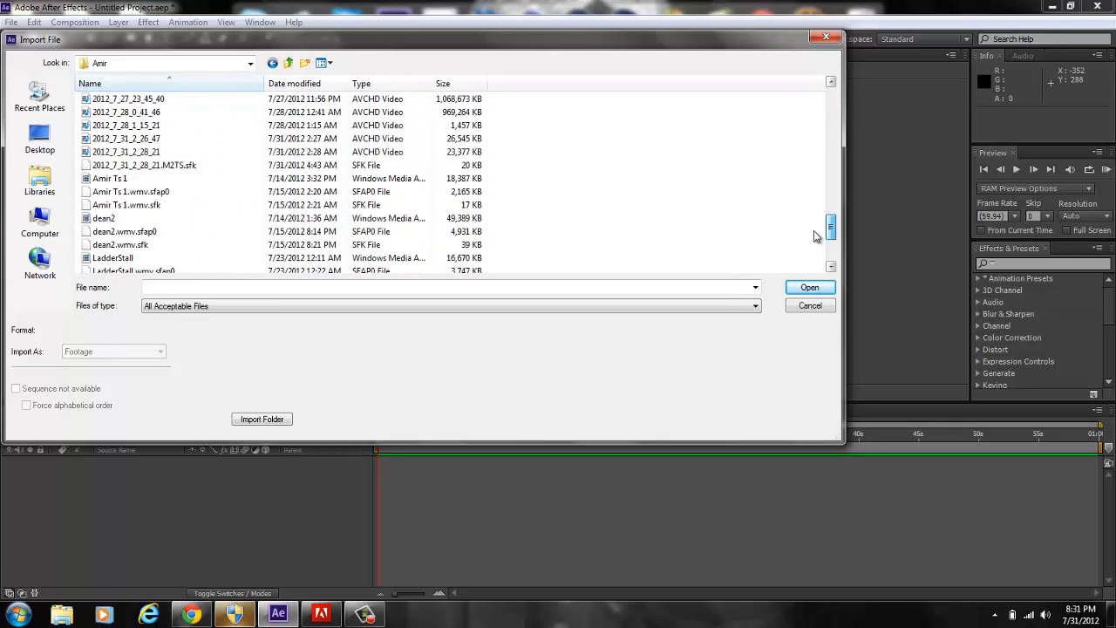
pyautogui.click(395, 155)
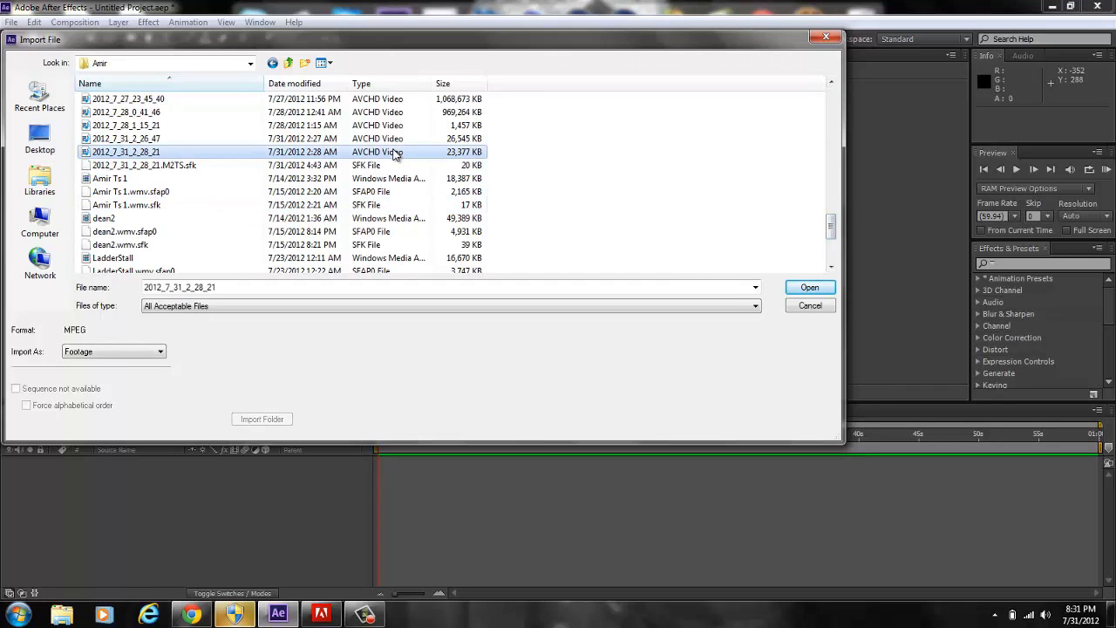
pyautogui.doubleClick(394, 153)
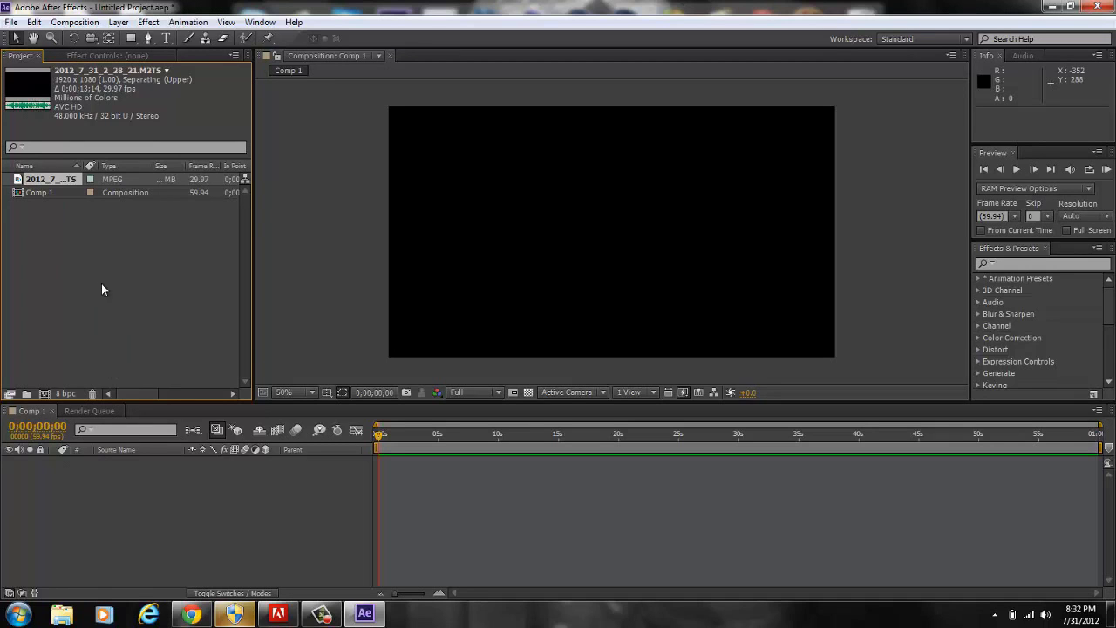
# - Place 2012_7_31_2_28_21.M2TS in Comp 1 and resize it to roughly 94% width, 87% height
pyautogui.moveTo(41, 70); pyautogui.dragTo(198, 466)
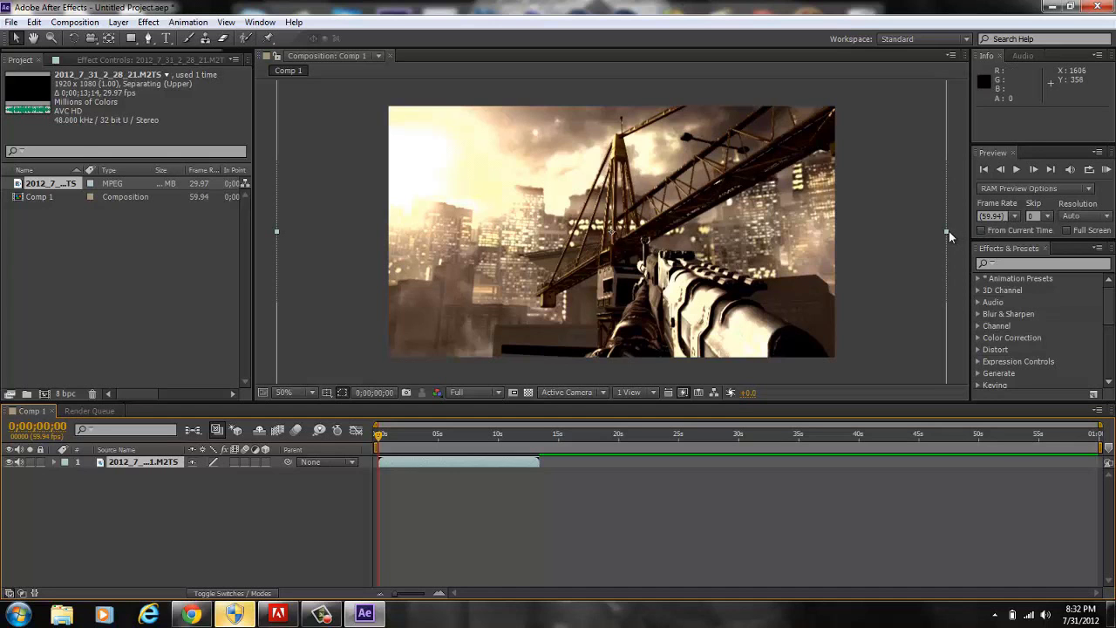
pyautogui.moveTo(949, 232); pyautogui.dragTo(945, 231)
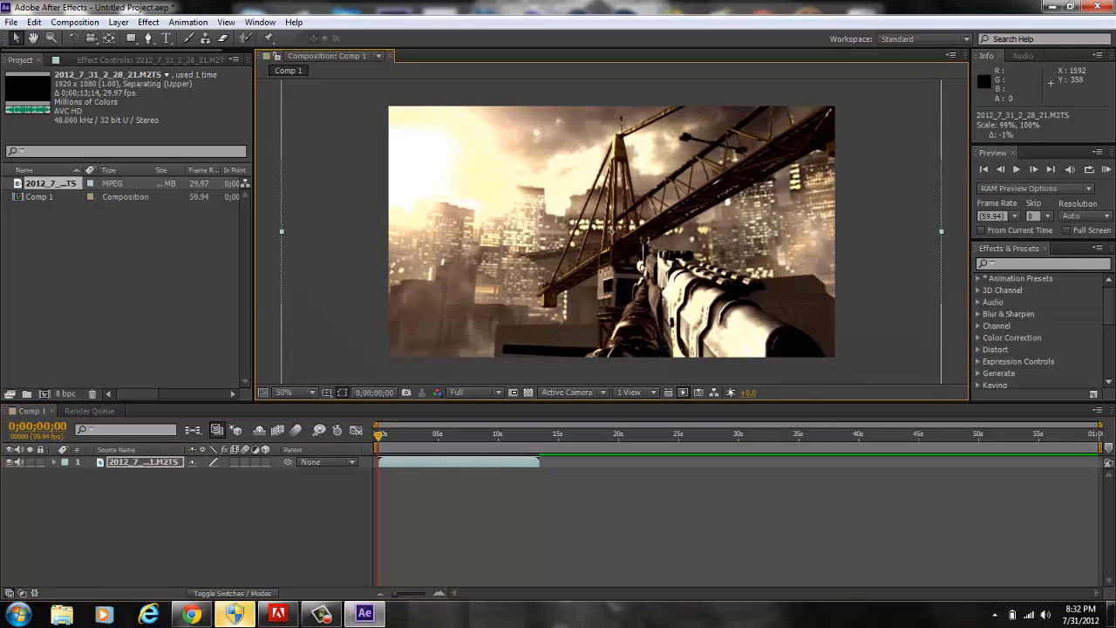
pyautogui.moveTo(589, 272); pyautogui.dragTo(633, 277)
pyautogui.moveTo(612, 374)
pyautogui.mouseDown()
pyautogui.moveTo(592, 351)
pyautogui.moveTo(611, 365)
pyautogui.mouseUp()
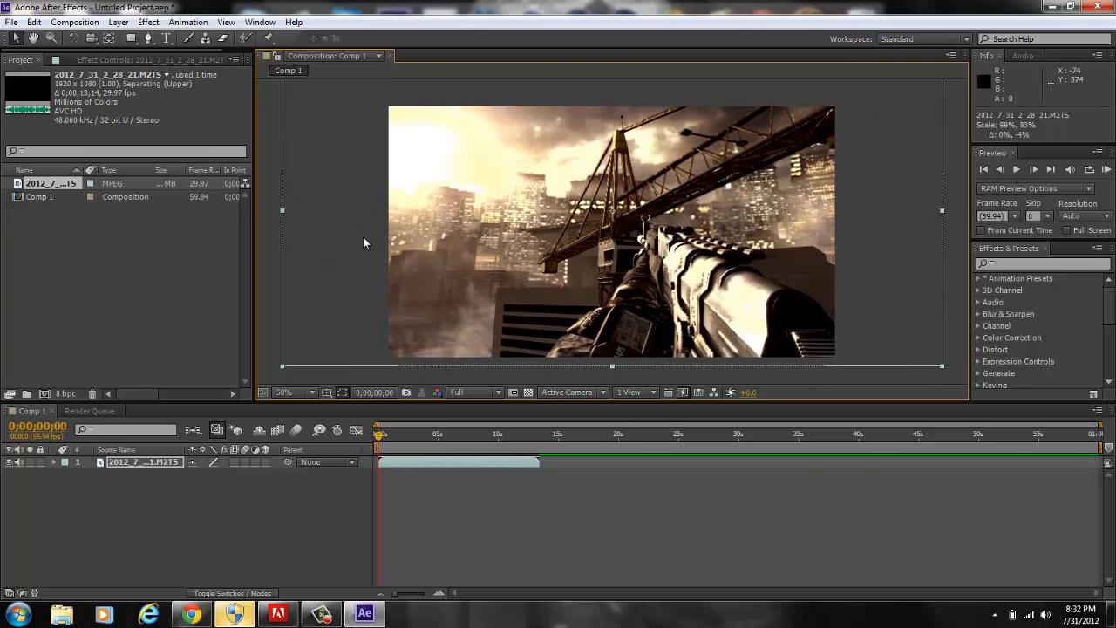
pyautogui.moveTo(285, 209); pyautogui.dragTo(293, 210)
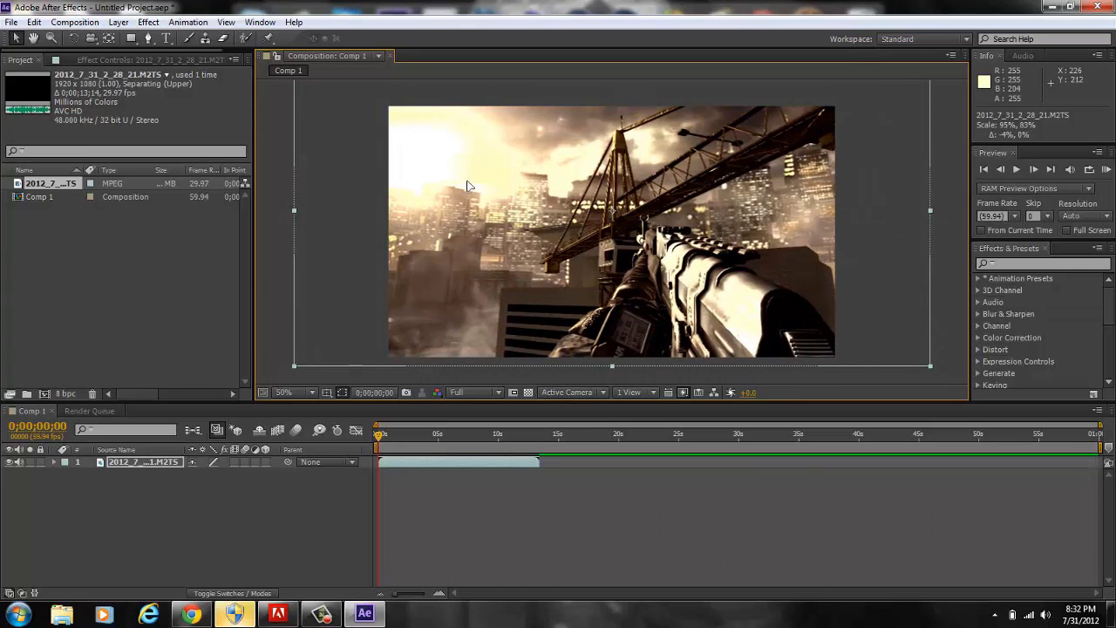
pyautogui.moveTo(467, 185); pyautogui.dragTo(468, 185)
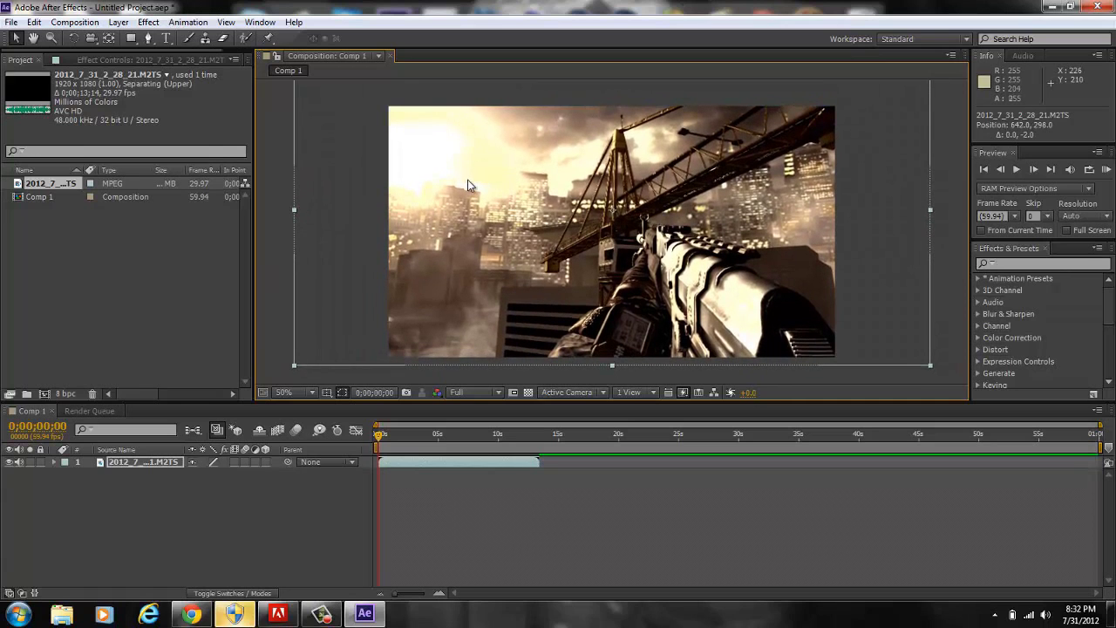
# - Enable composition frame blending and set the clip's frame blending to Pixel Motion
pyautogui.click(277, 430)
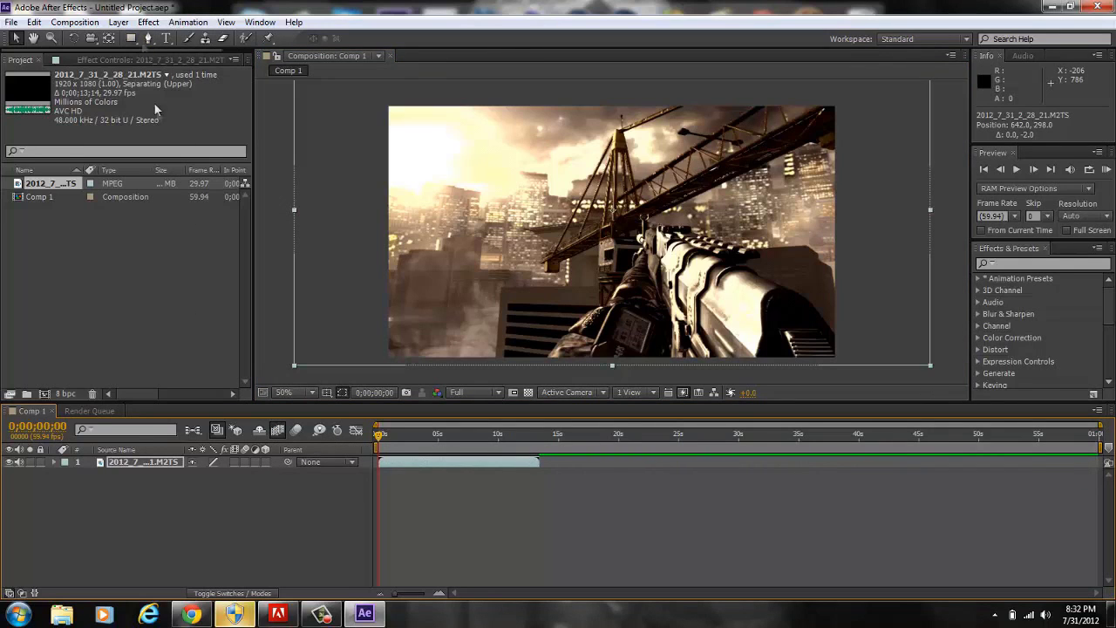
pyautogui.click(126, 24)
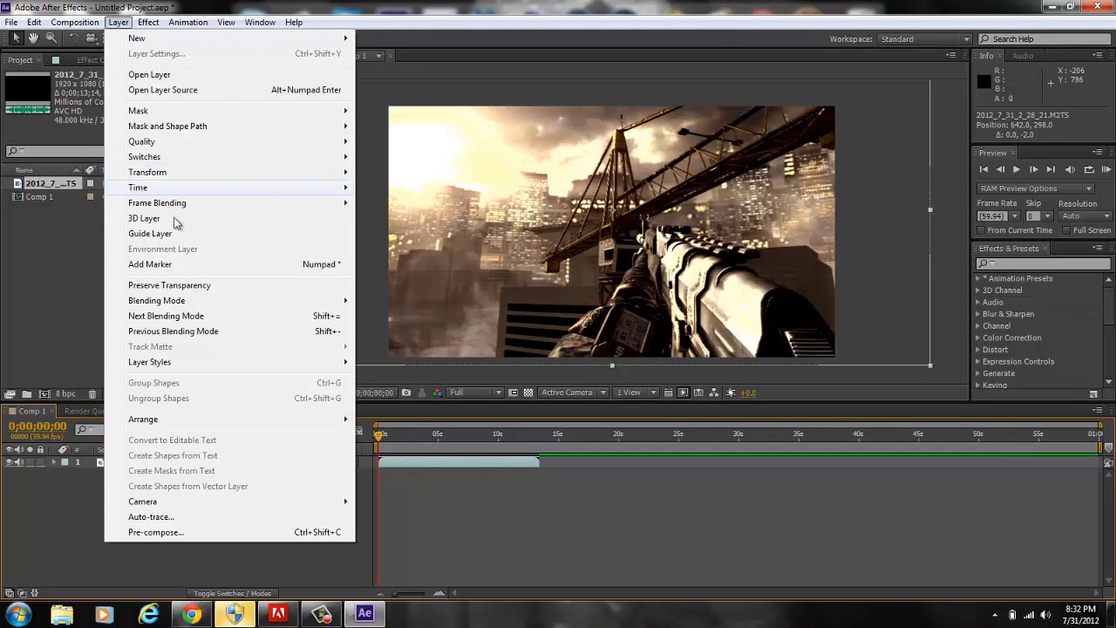
pyautogui.moveTo(212, 204)
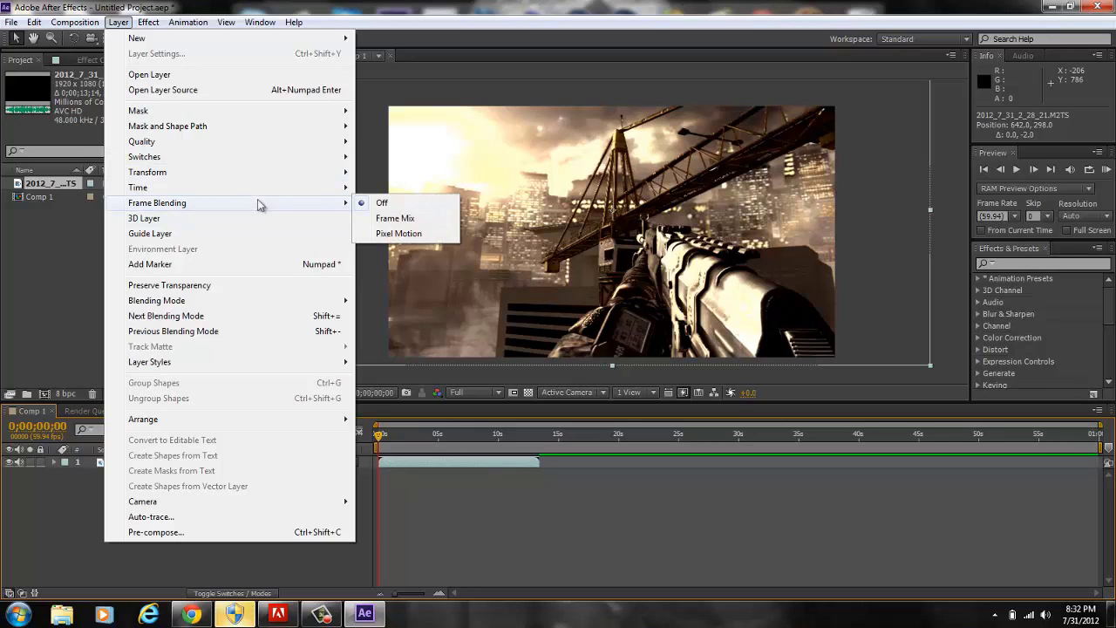
pyautogui.click(382, 235)
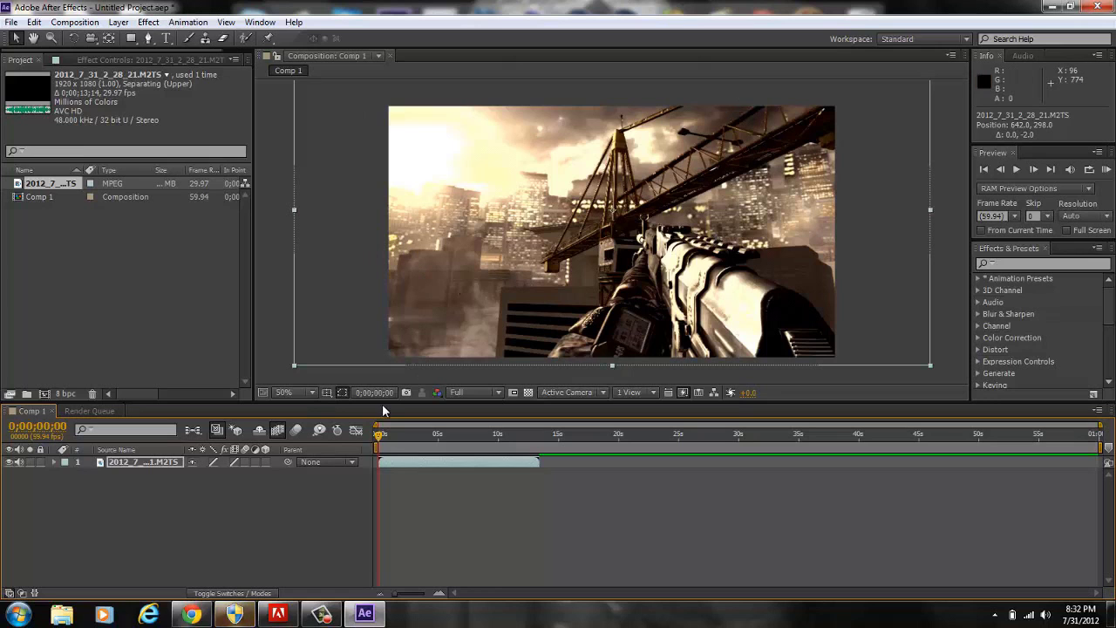
pyautogui.click(147, 23)
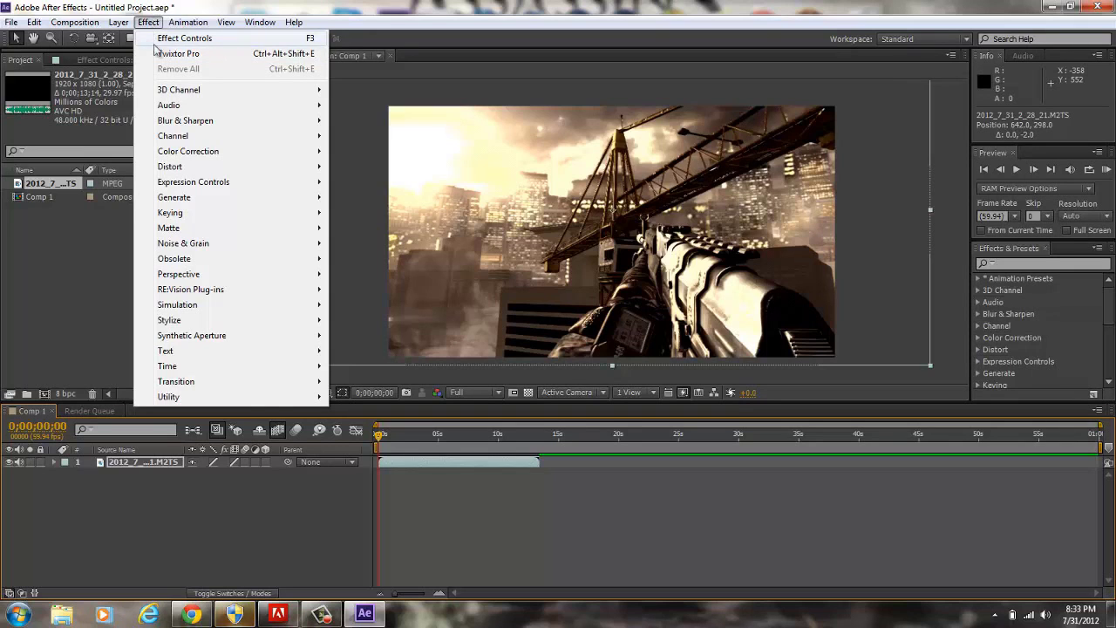
# - Apply Twixtor Pro to the clip and change its input frame rate from 29.97 to 59.940
pyautogui.click(172, 58)
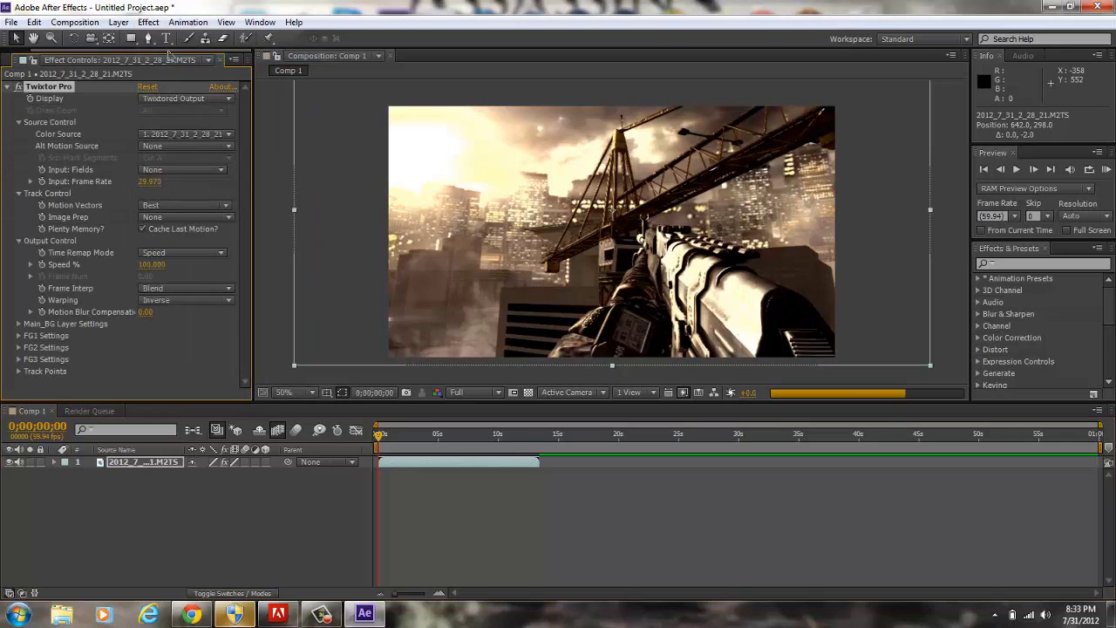
pyautogui.click(150, 181)
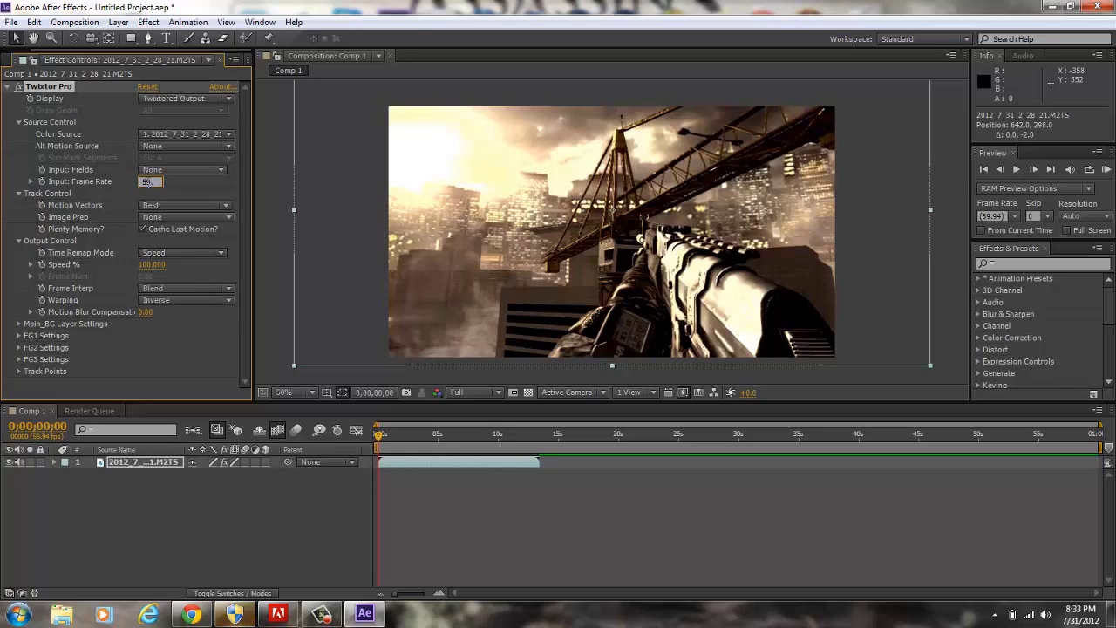
pyautogui.press('Return')
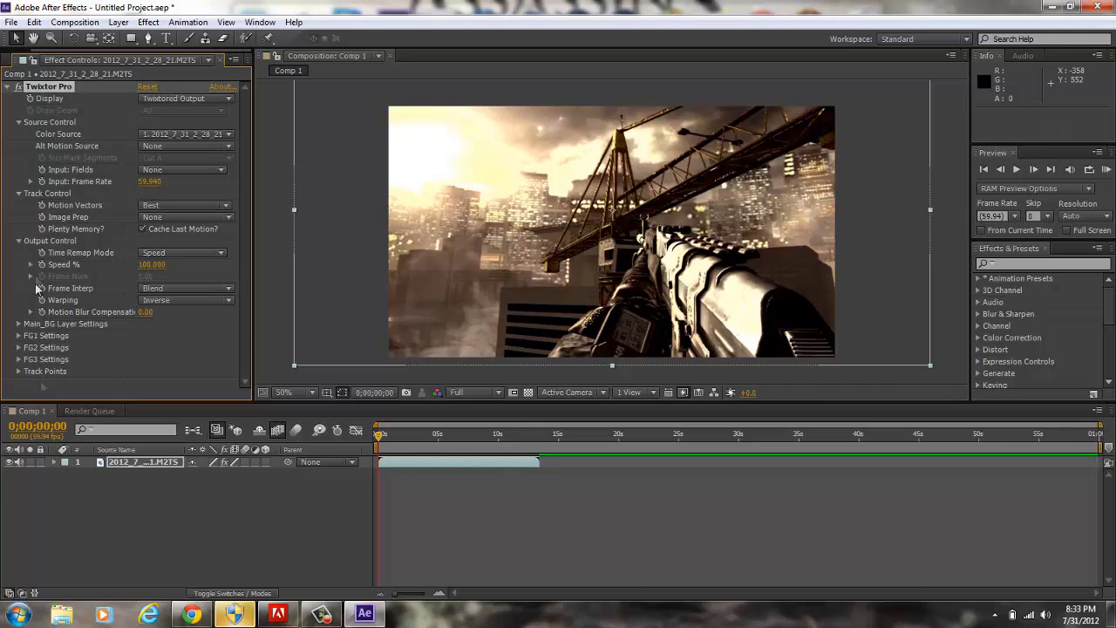
# - Expand Effects > Twixtor Pro > Output Control on layer 1 and nudge the current time forward
pyautogui.click(54, 462)
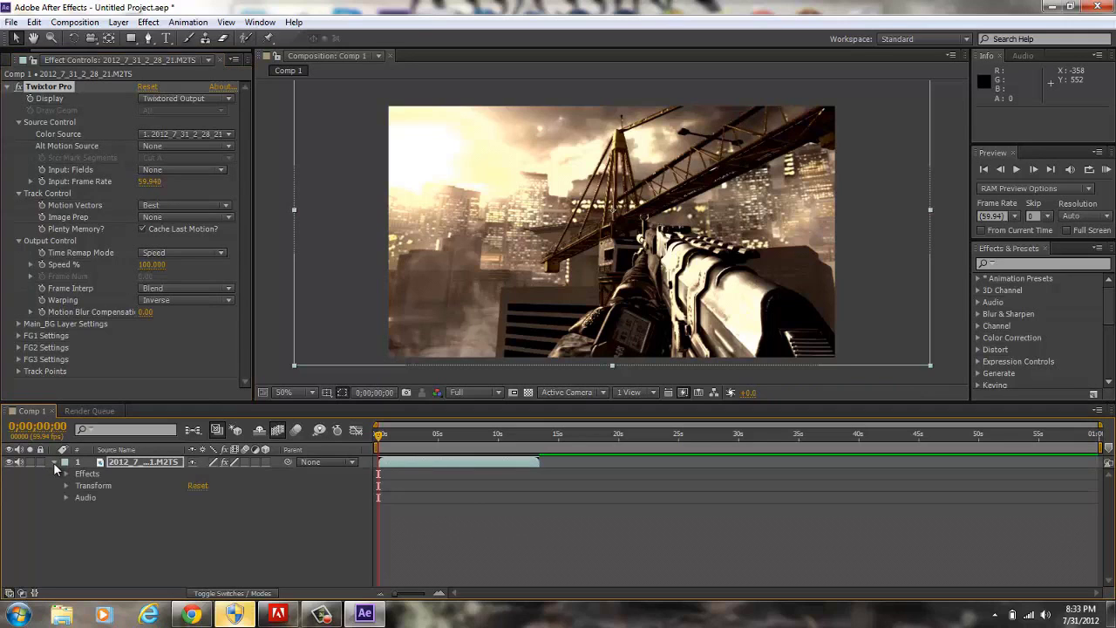
pyautogui.click(67, 473)
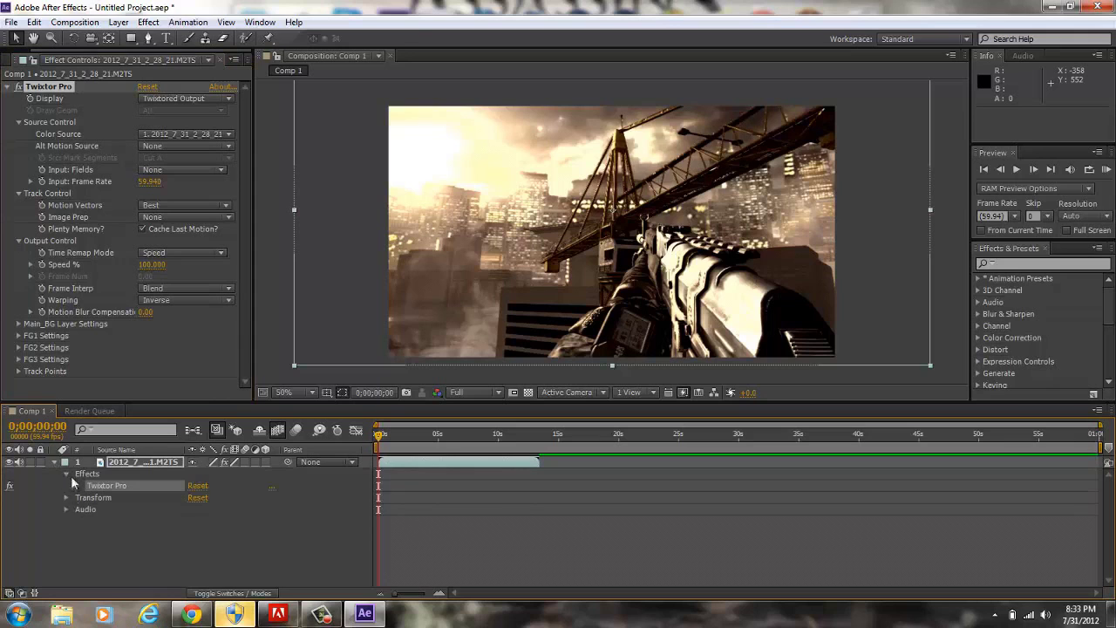
pyautogui.click(79, 485)
pyautogui.click(90, 521)
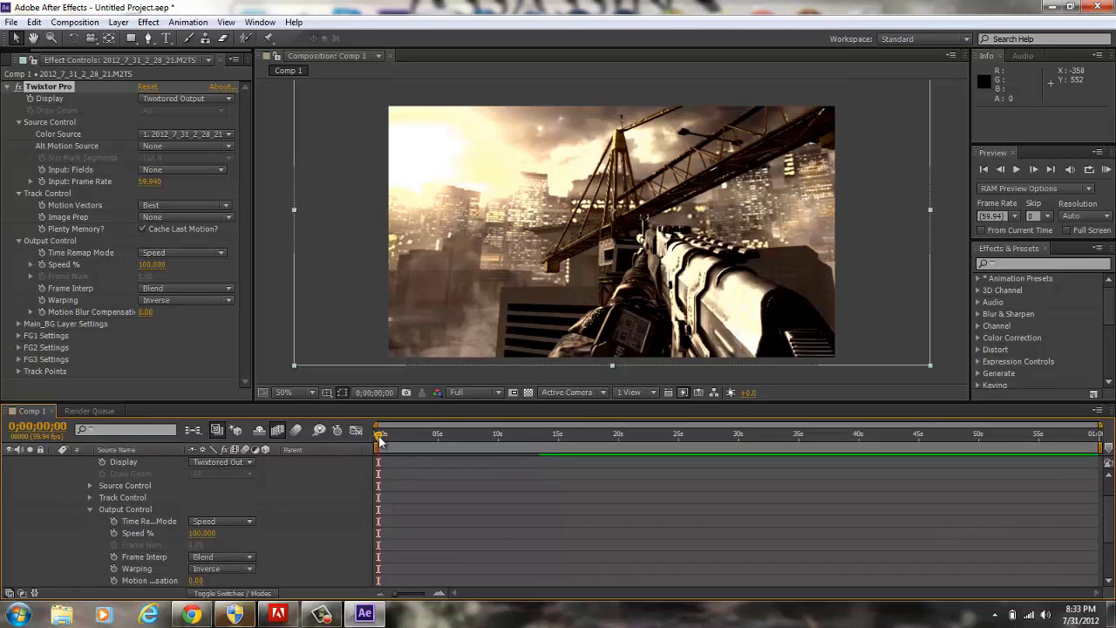
pyautogui.scroll(1, 1114, 518)
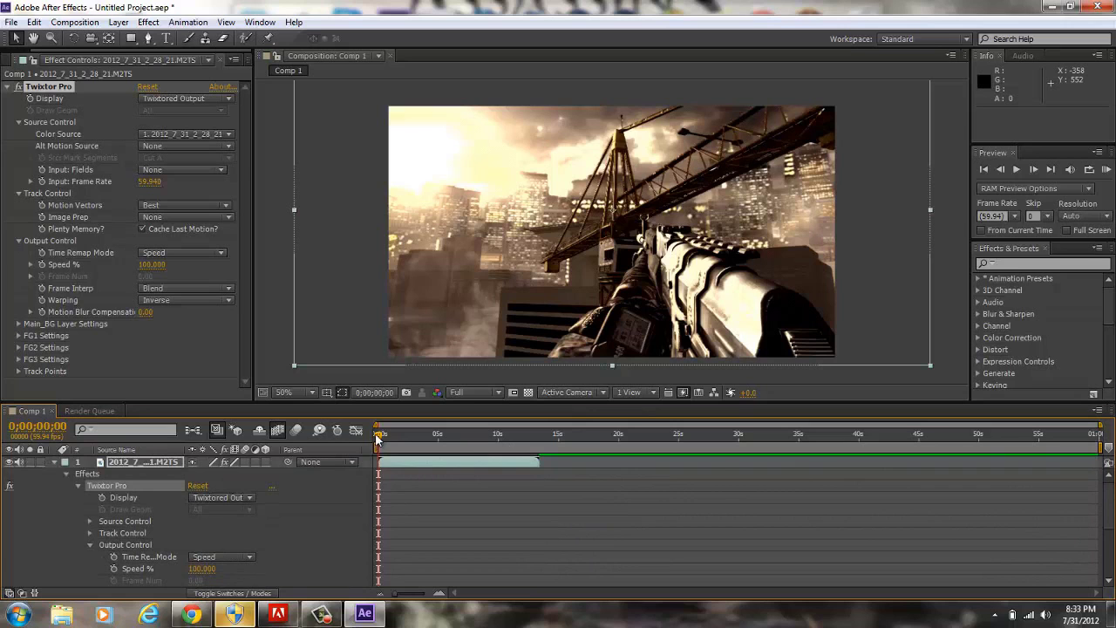
pyautogui.moveTo(377, 439); pyautogui.dragTo(446, 440)
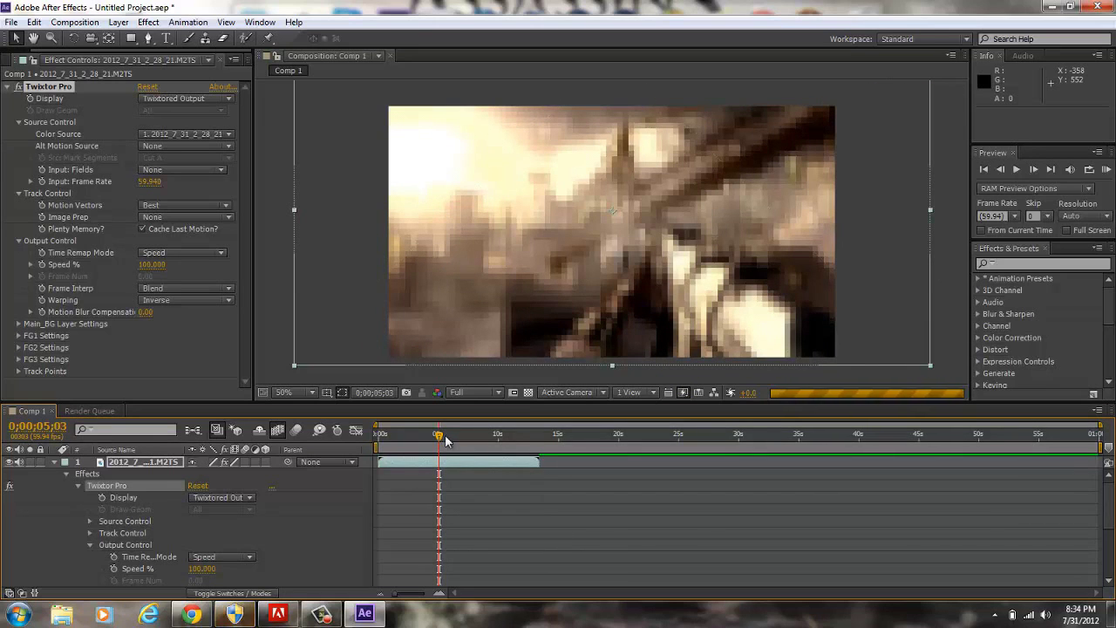
# - Set the preview resolution to Half and move the current time to 0;00;05;48
pyautogui.click(445, 440)
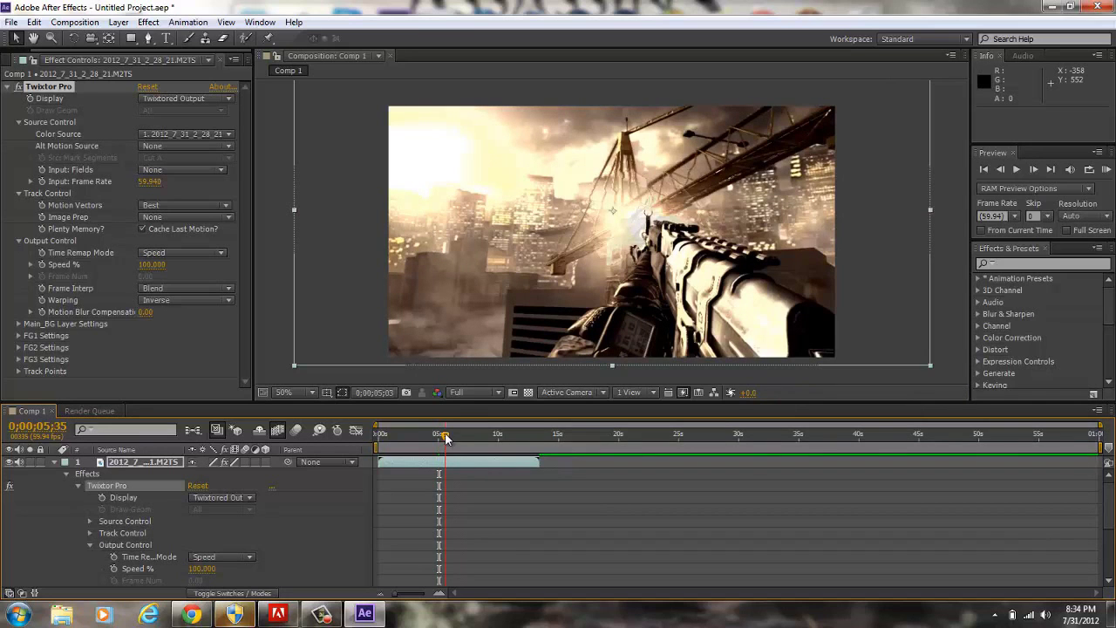
pyautogui.click(471, 392)
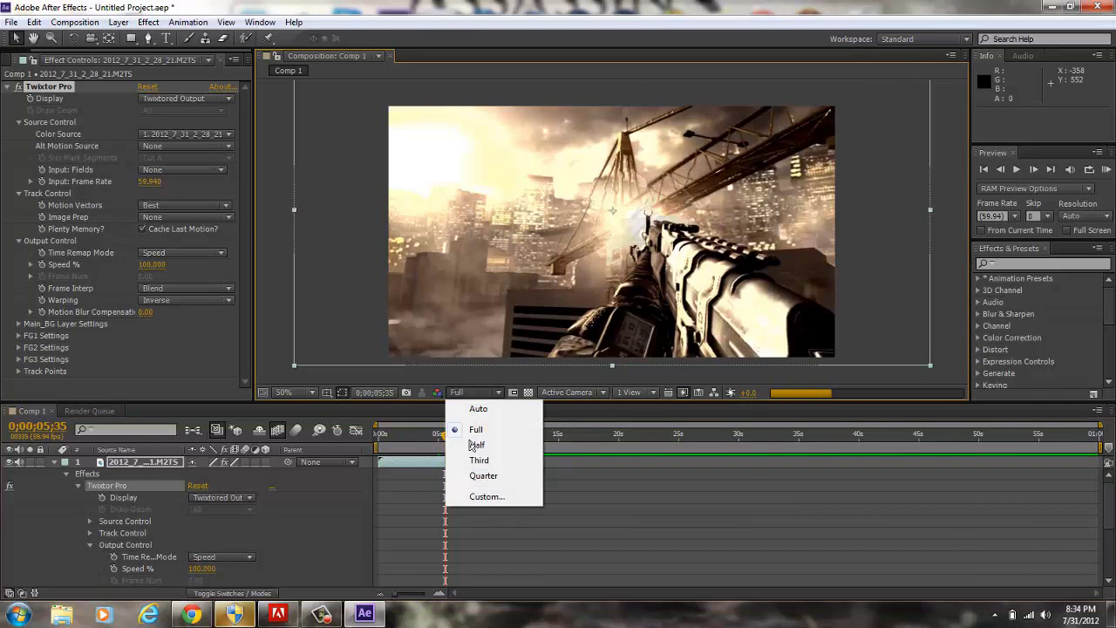
pyautogui.click(474, 445)
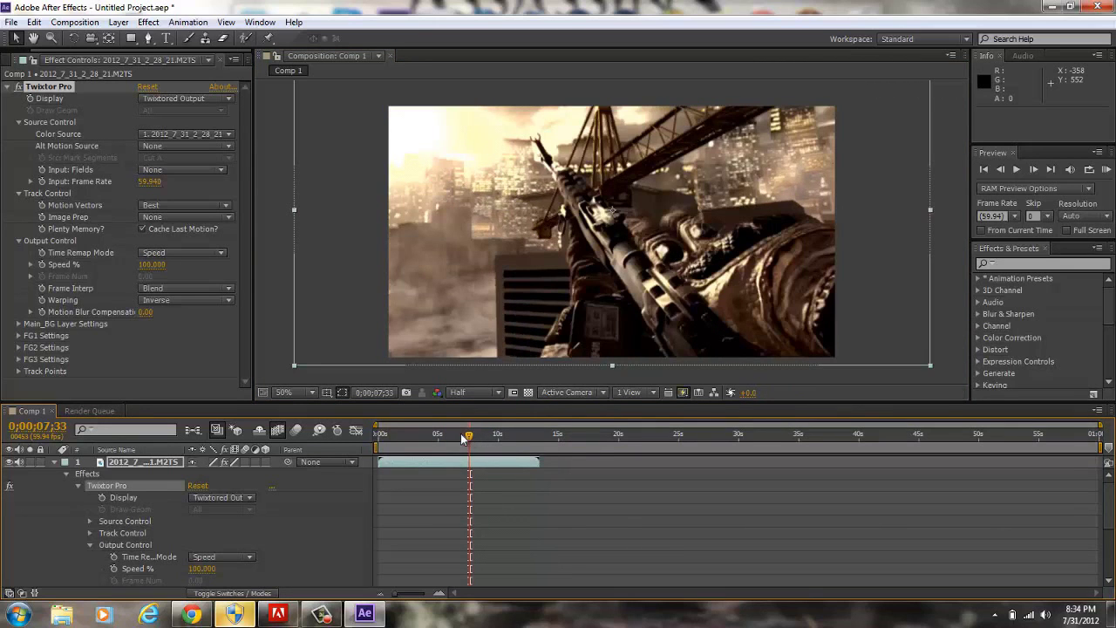
pyautogui.moveTo(463, 439); pyautogui.dragTo(440, 441)
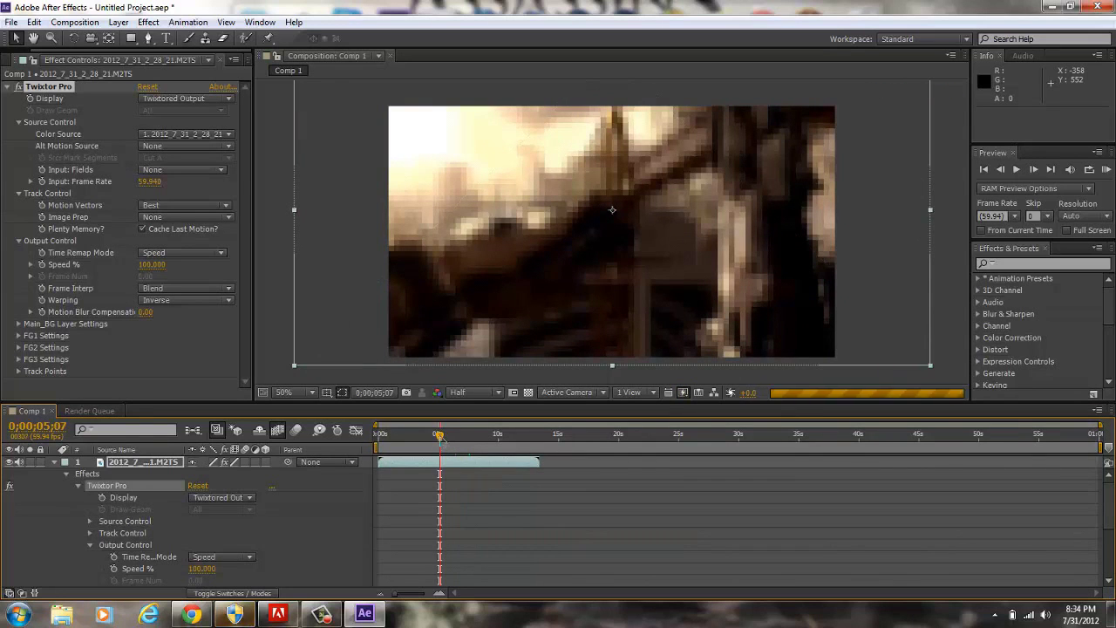
pyautogui.moveTo(440, 442); pyautogui.dragTo(449, 439)
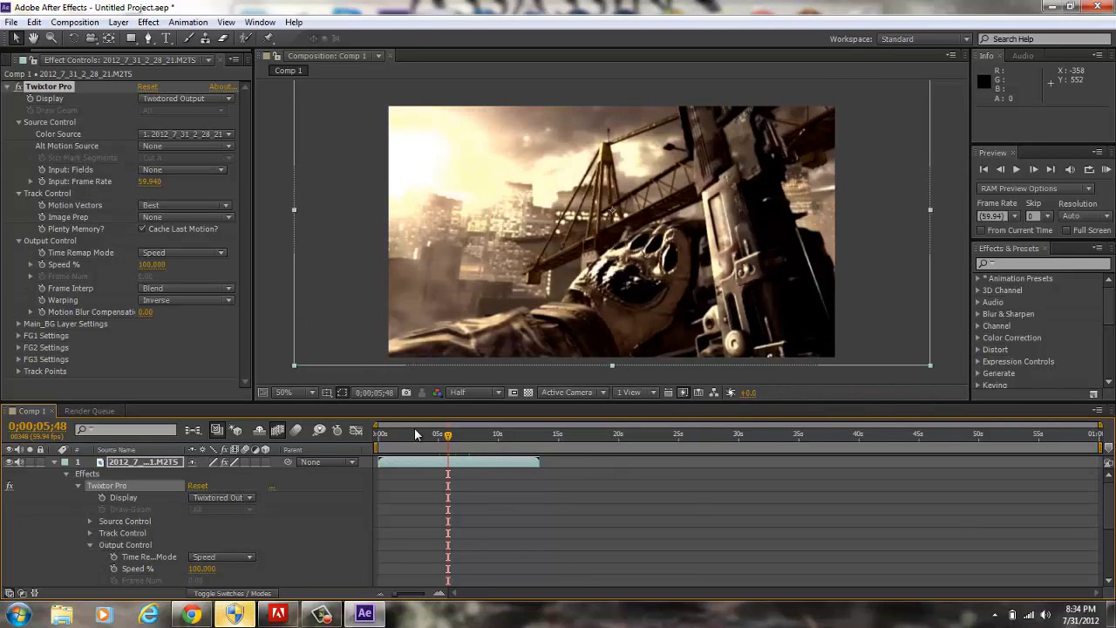
# - Keyframe Speed % at 100 near 5 seconds, then set it to 3 a few frames later
pyautogui.click(114, 571)
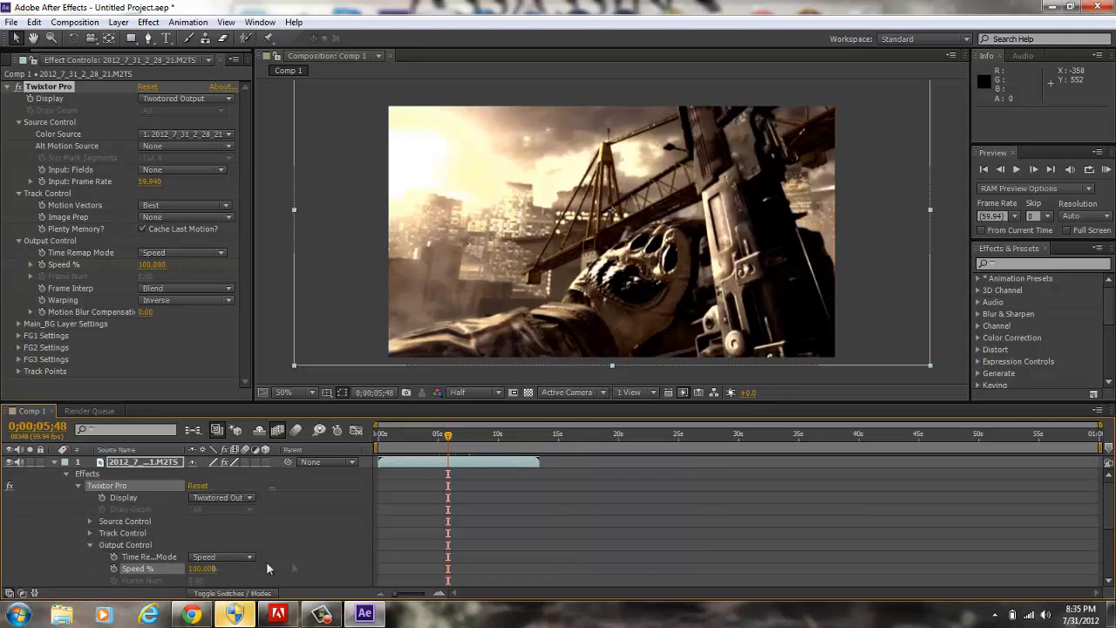
pyautogui.click(131, 569)
pyautogui.click(113, 568)
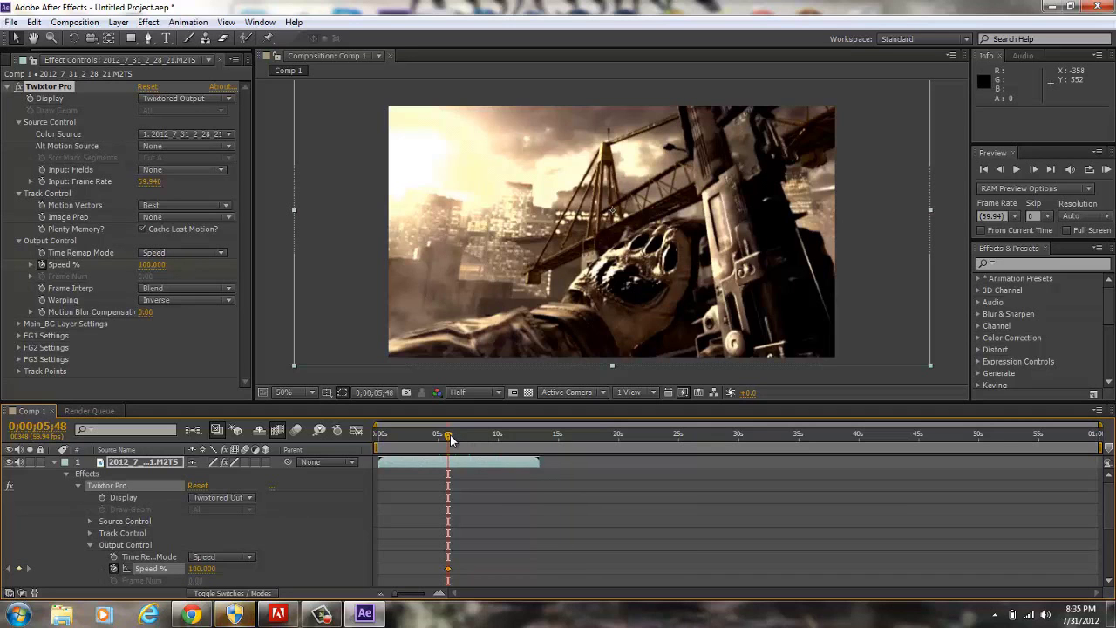
pyautogui.moveTo(451, 439); pyautogui.dragTo(452, 438)
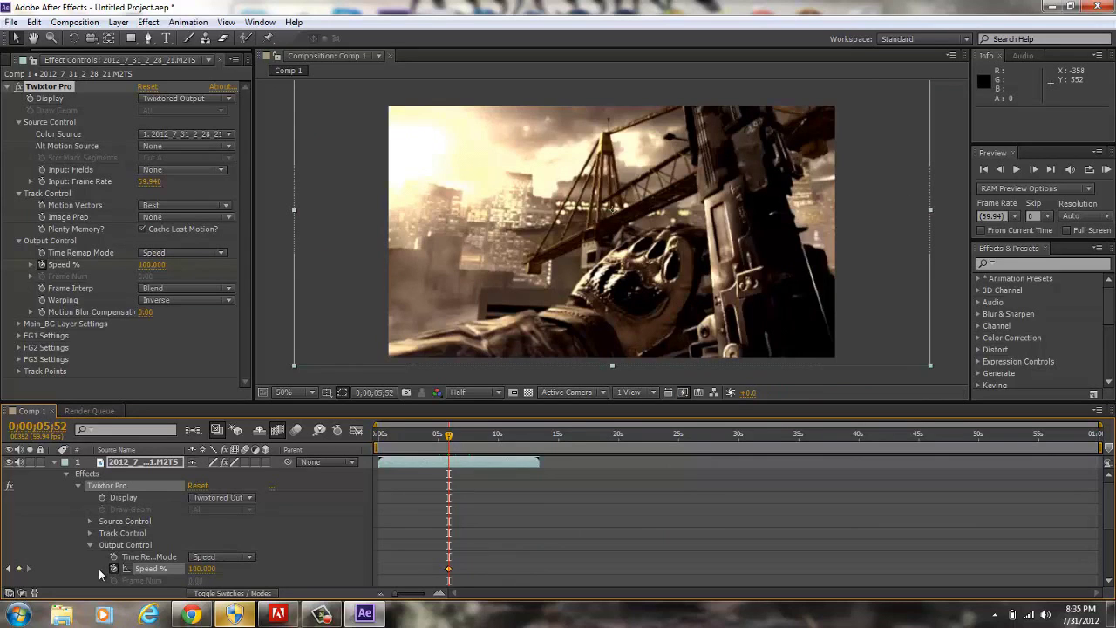
pyautogui.click(187, 567)
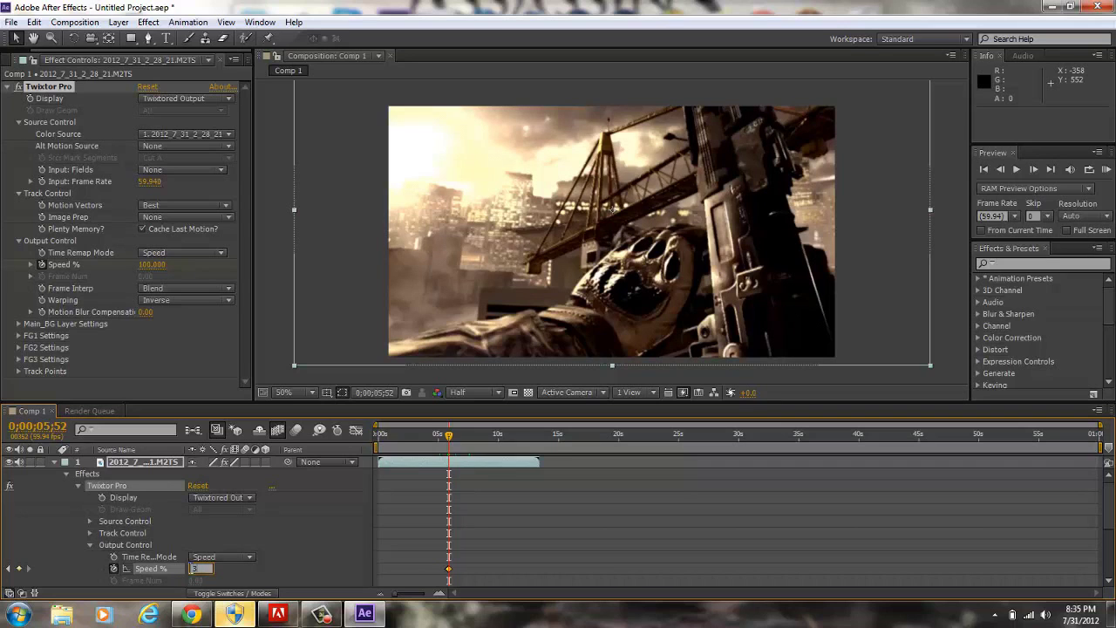
pyautogui.press('Return')
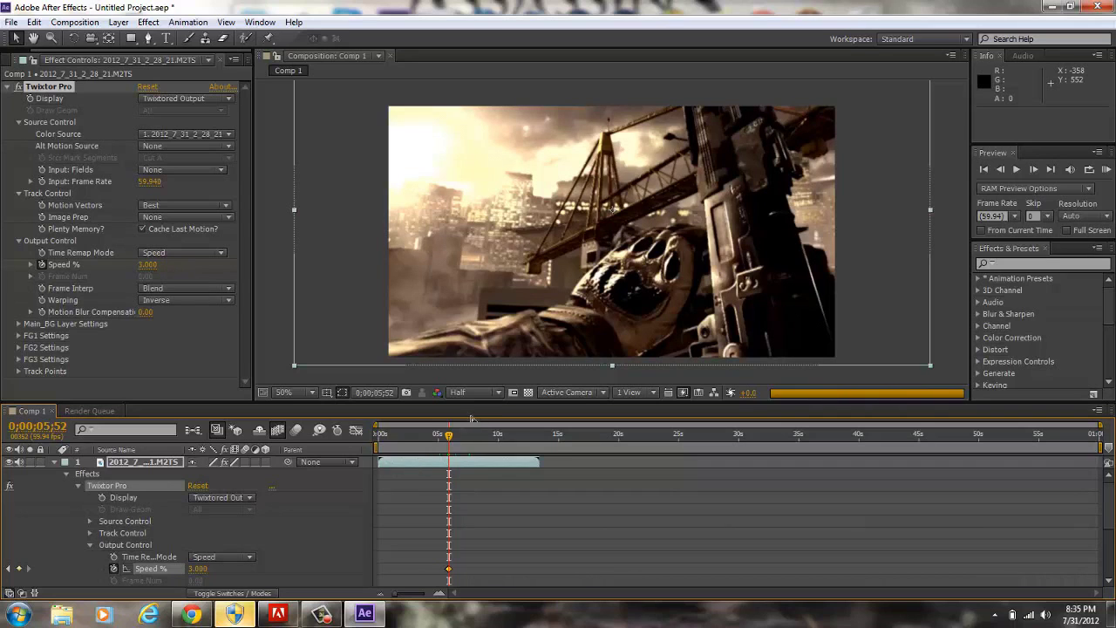
pyautogui.moveTo(451, 441); pyautogui.dragTo(534, 459)
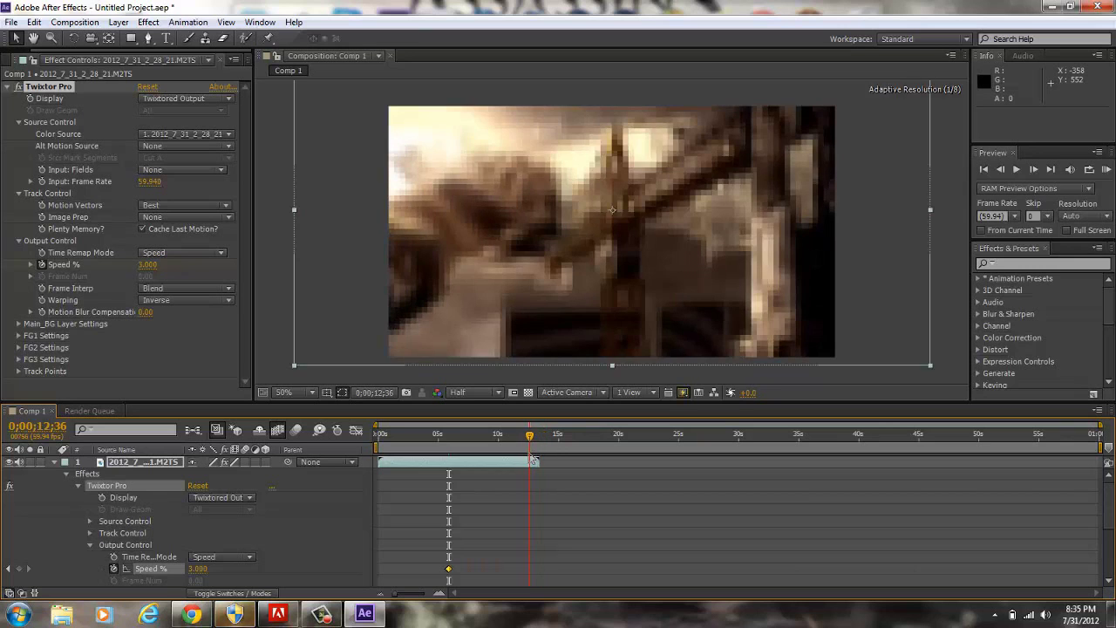
# - Enable Layer > Time > Time Remapping and stretch the layer's out point to about 32 seconds
pyautogui.click(118, 22)
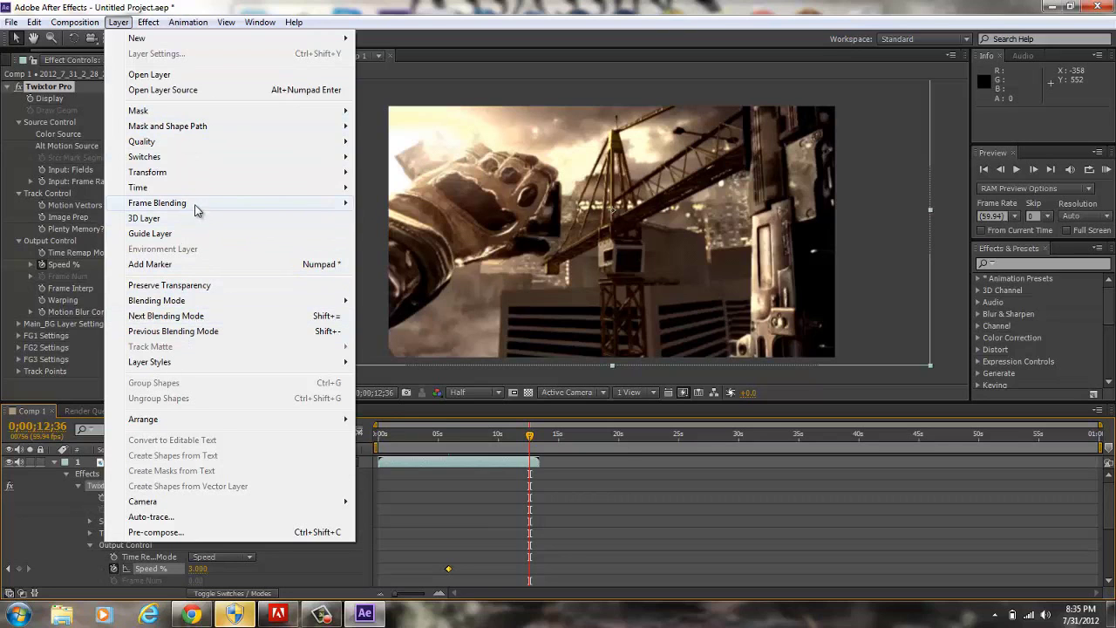
pyautogui.moveTo(197, 203)
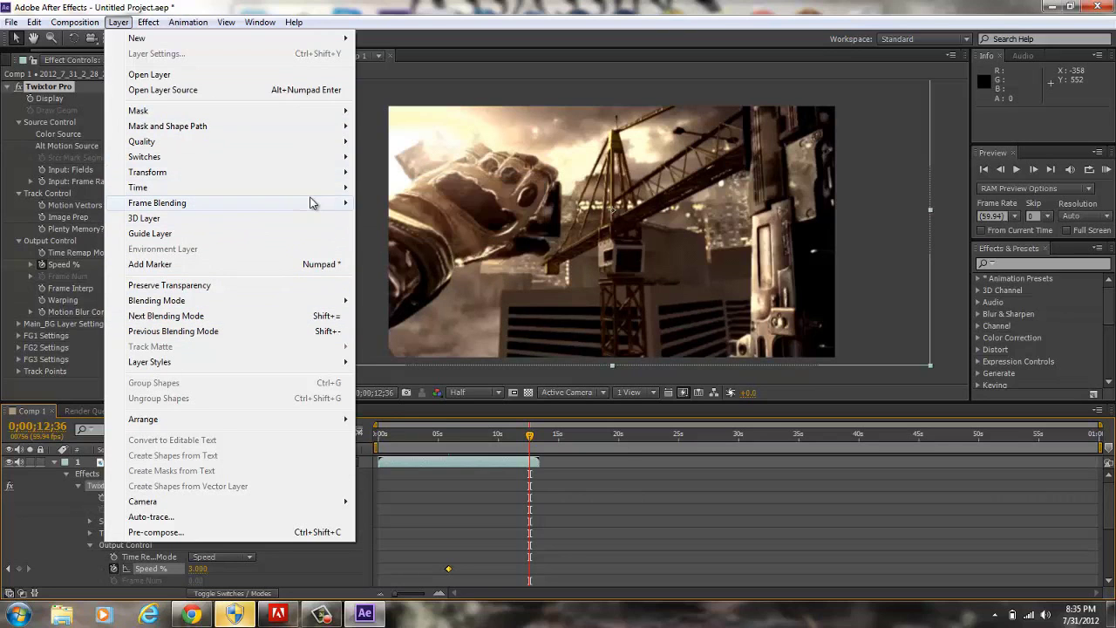
pyautogui.moveTo(331, 189)
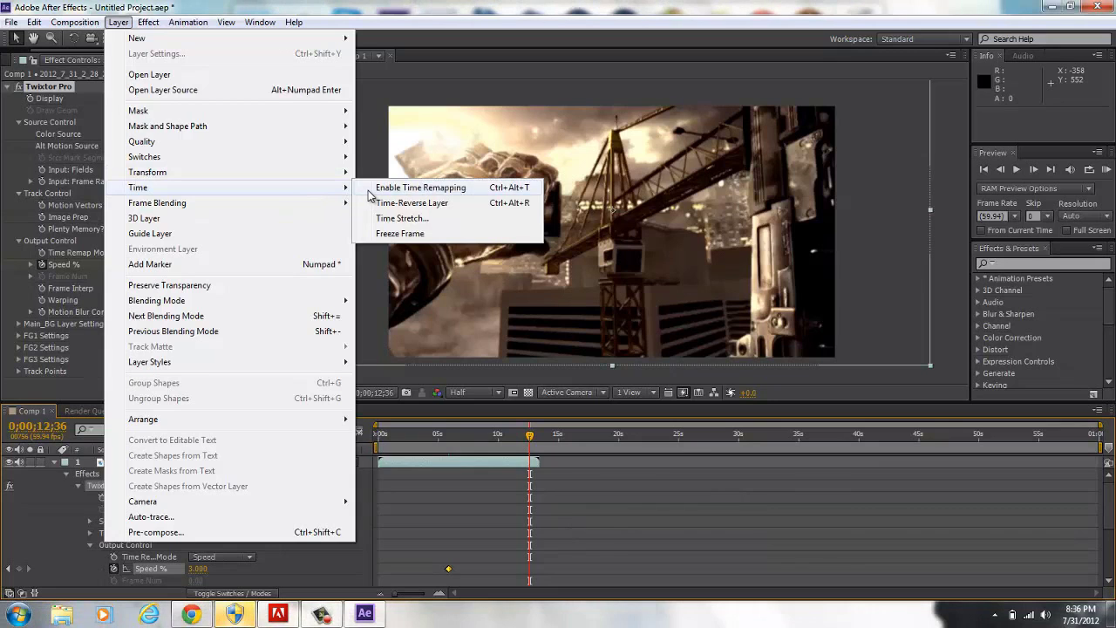
pyautogui.click(375, 188)
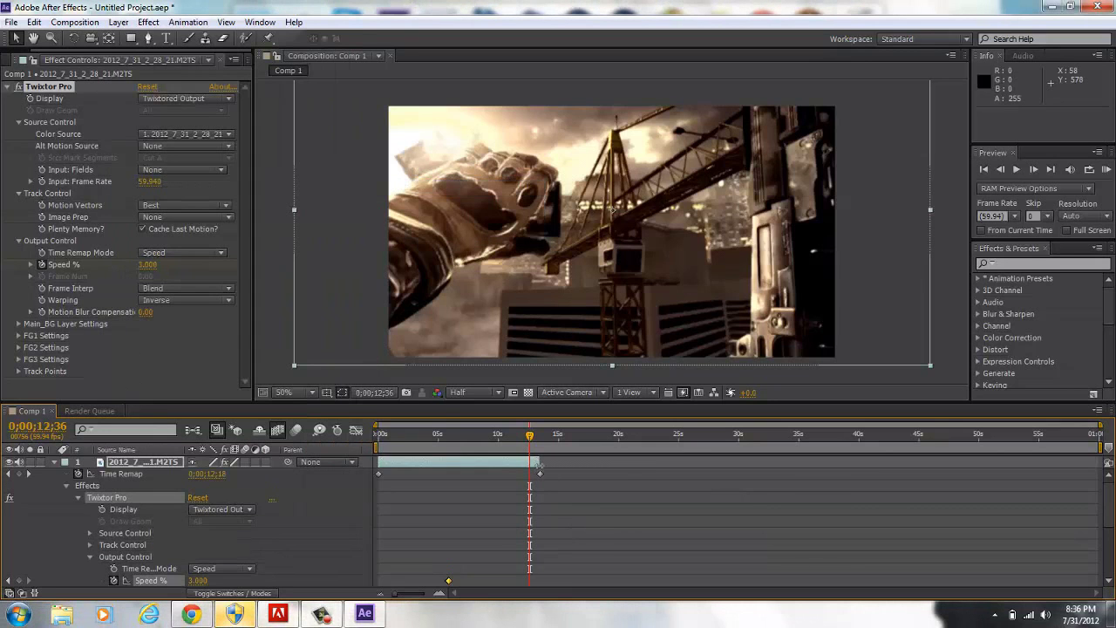
pyautogui.moveTo(540, 465); pyautogui.dragTo(764, 462)
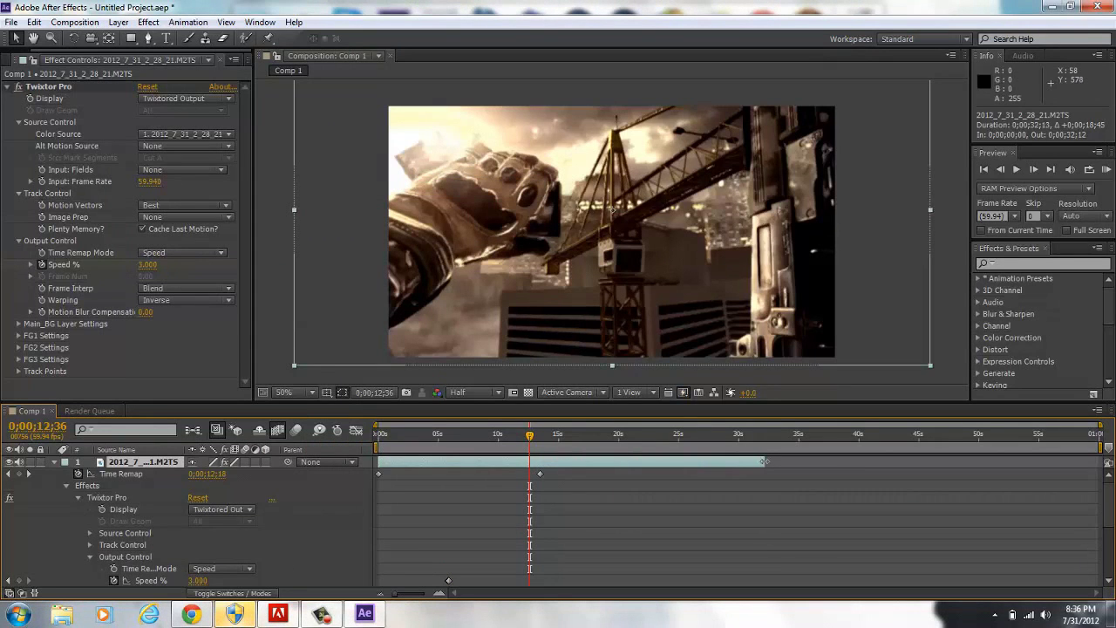